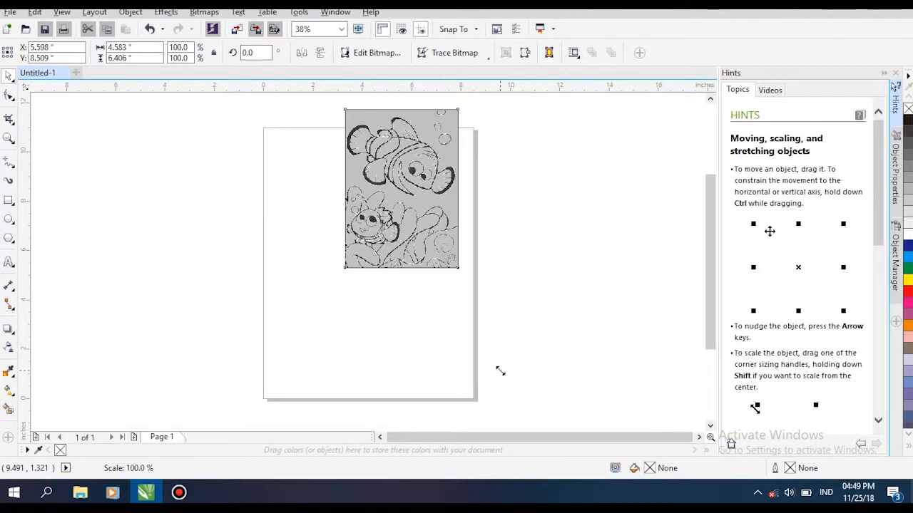
# Enlarge the clownfish bitmap proportionally to about 8.4 by 11.8 inches and position it over the page
pyautogui.moveTo(500, 371); pyautogui.dragTo(500, 367)
pyautogui.moveTo(461, 271); pyautogui.dragTo(506, 355)
pyautogui.moveTo(423, 182); pyautogui.dragTo(390, 245)
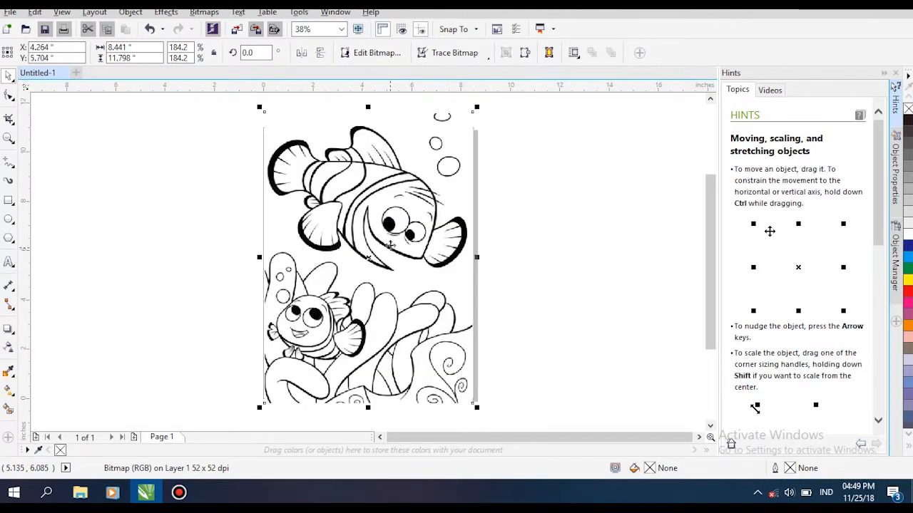
pyautogui.scroll(2, 465, 228)
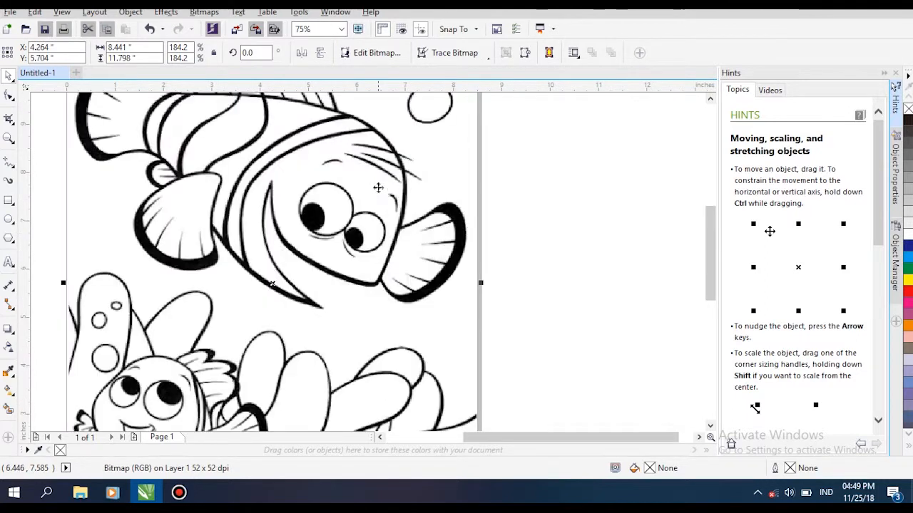
pyautogui.moveTo(375, 169); pyautogui.dragTo(406, 275)
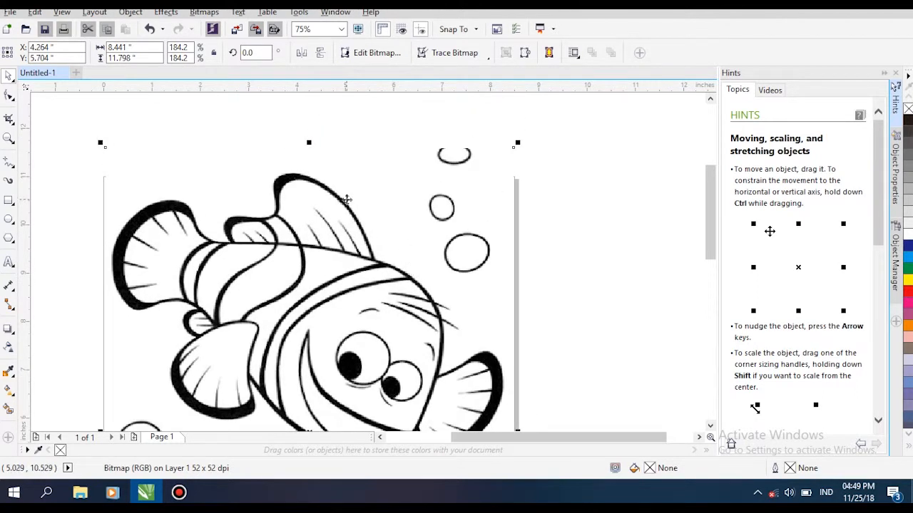
pyautogui.click(10, 220)
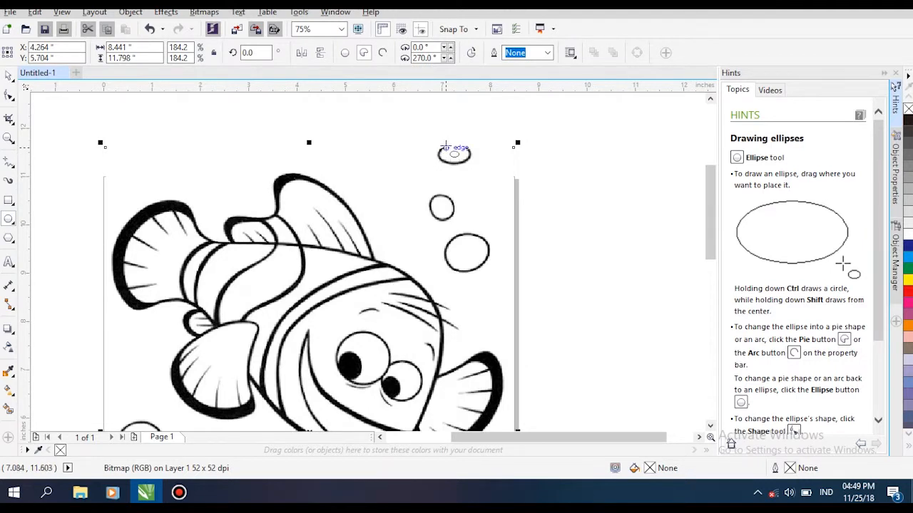
pyautogui.moveTo(444, 144); pyautogui.dragTo(444, 155)
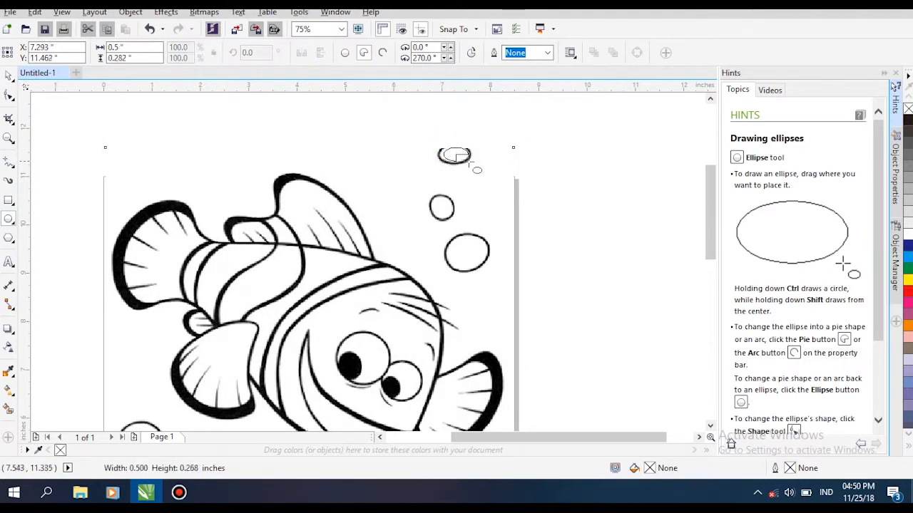
# Trace the cut-off uppermost bubble as a closed outline with the 3-point curve tool and fill it black
pyautogui.click(10, 163)
pyautogui.click(14, 167)
pyautogui.click(65, 250)
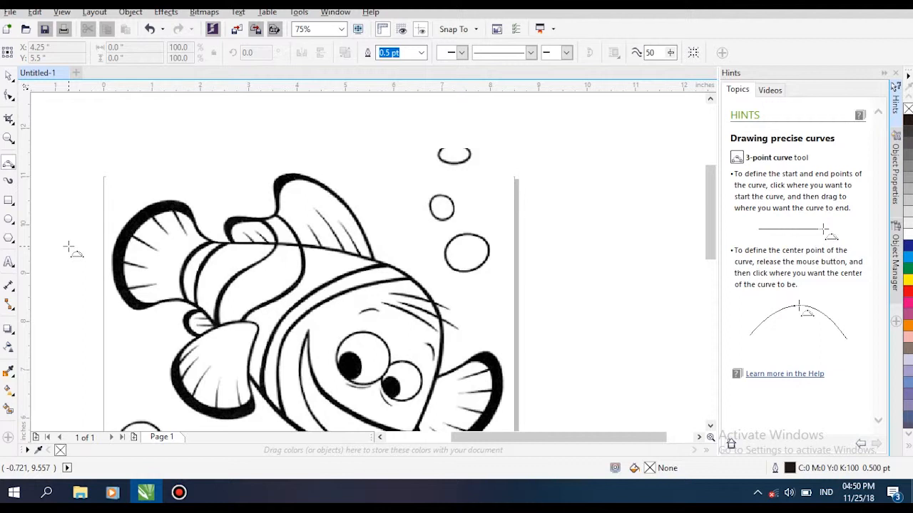
pyautogui.scroll(2, 442, 150)
pyautogui.moveTo(439, 139); pyautogui.dragTo(534, 143)
pyautogui.click(502, 204)
pyautogui.hotkey('ctrl', 'z')
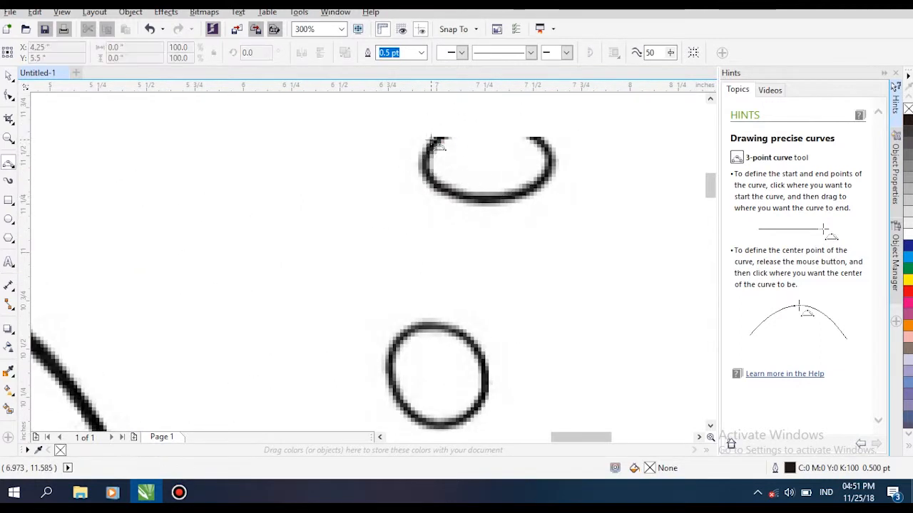
pyautogui.moveTo(435, 137)
pyautogui.mouseDown()
pyautogui.moveTo(501, 200)
pyautogui.moveTo(529, 136)
pyautogui.moveTo(513, 207)
pyautogui.moveTo(435, 136)
pyautogui.mouseUp()
pyautogui.click(422, 180)
pyautogui.click(563, 174)
pyautogui.click(563, 174)
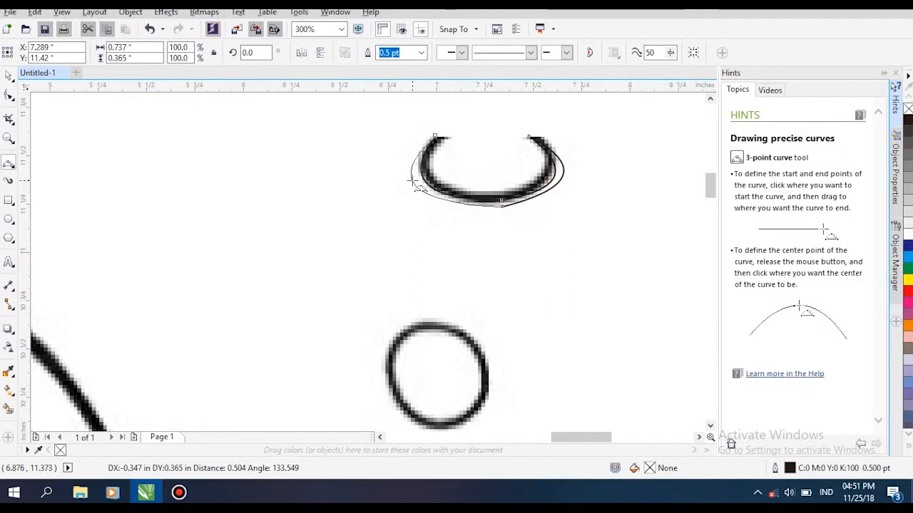
pyautogui.click(413, 184)
pyautogui.click(908, 119)
# Trace the inner edge of the large fish's dark back-fin border with connected 3-point curves
pyautogui.scroll(-1, 508, 249)
pyautogui.moveTo(508, 249); pyautogui.dragTo(733, 164)
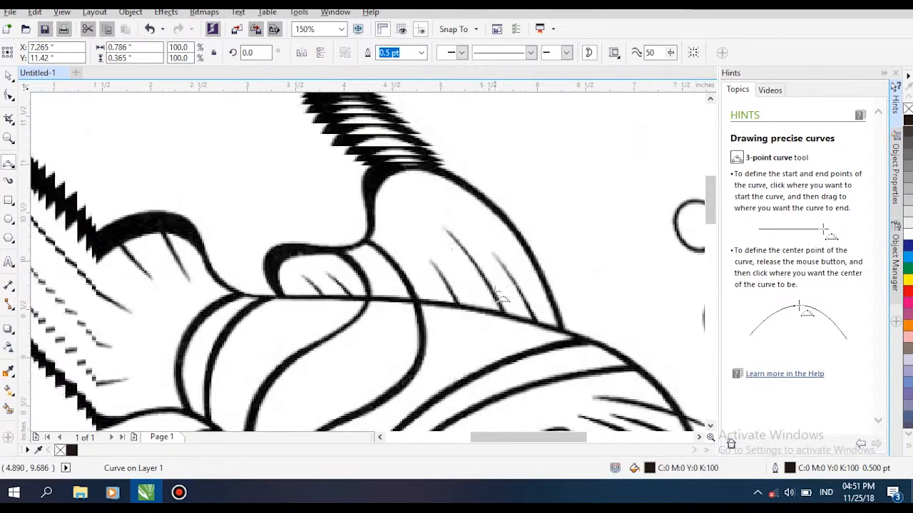
pyautogui.scroll(-1, 317, 272)
pyautogui.scroll(1, 317, 272)
pyautogui.scroll(-1, 317, 272)
pyautogui.scroll(1, 299, 257)
pyautogui.moveTo(275, 241); pyautogui.dragTo(560, 278)
pyautogui.click(271, 211)
pyautogui.click(363, 186)
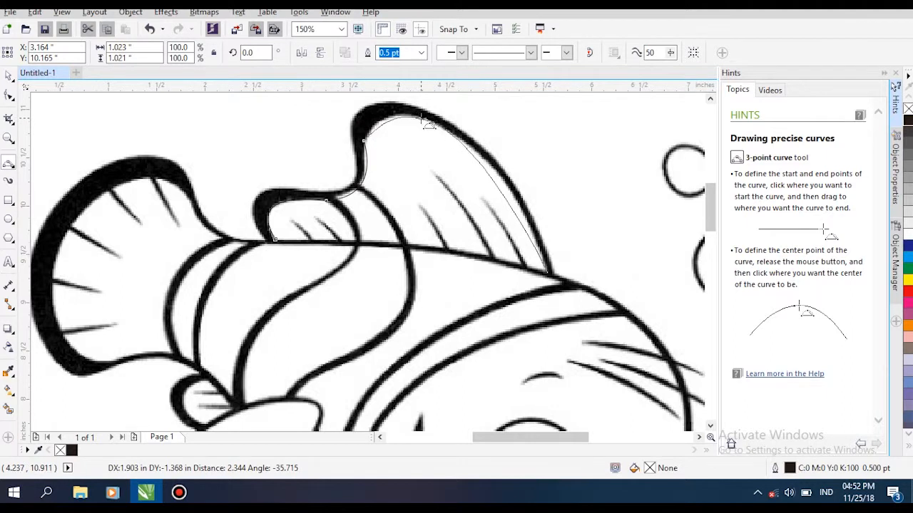
pyautogui.click(471, 164)
# Trace the outer edge of the back-fin border with 3-point curves and close the outline at its starting point
pyautogui.scroll(1, 547, 273)
pyautogui.moveTo(546, 319); pyautogui.dragTo(413, 151)
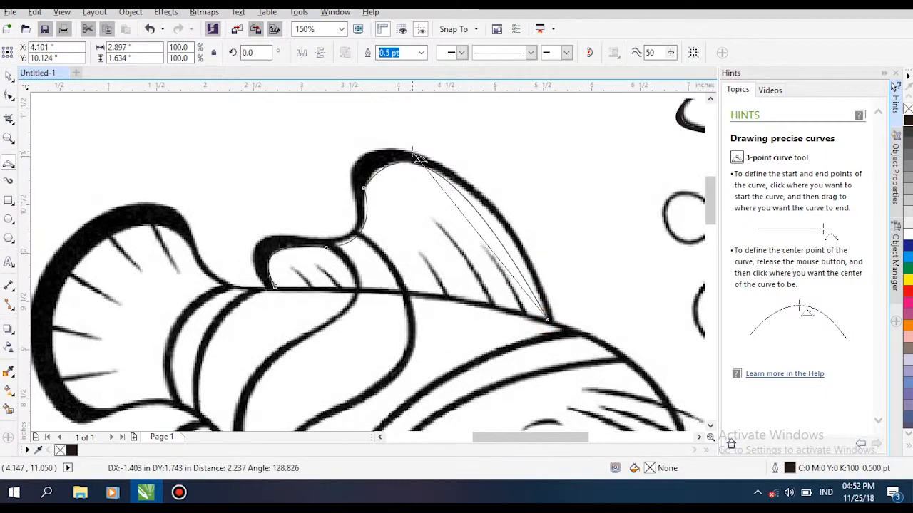
pyautogui.click(501, 227)
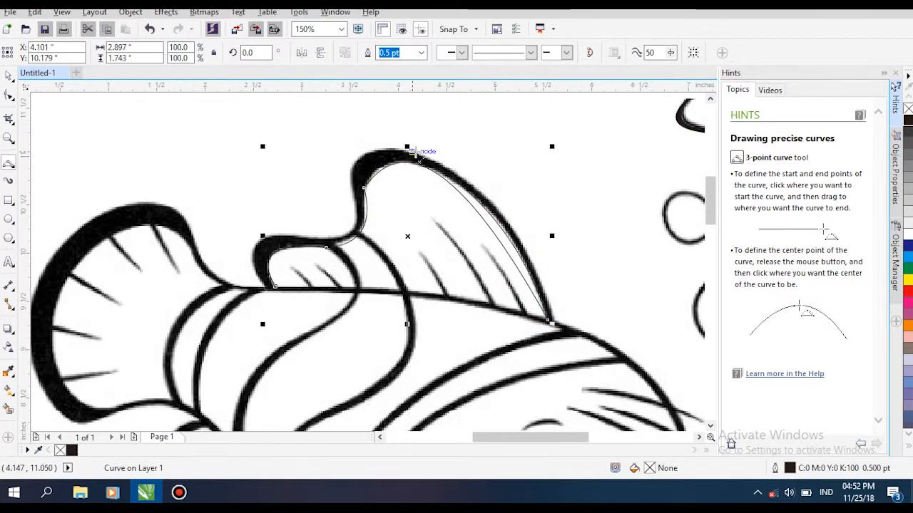
pyautogui.moveTo(412, 152); pyautogui.dragTo(296, 238)
pyautogui.click(360, 154)
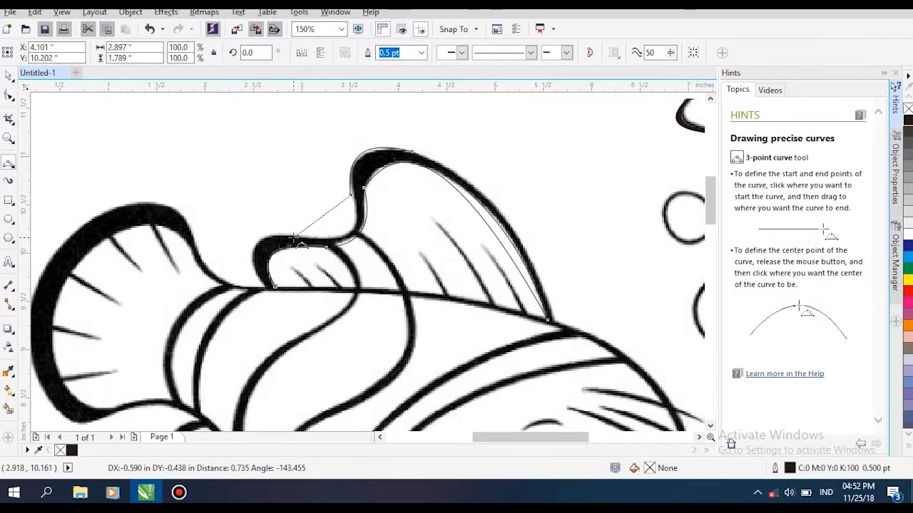
pyautogui.click(362, 229)
pyautogui.moveTo(237, 227); pyautogui.dragTo(275, 288)
pyautogui.click(246, 258)
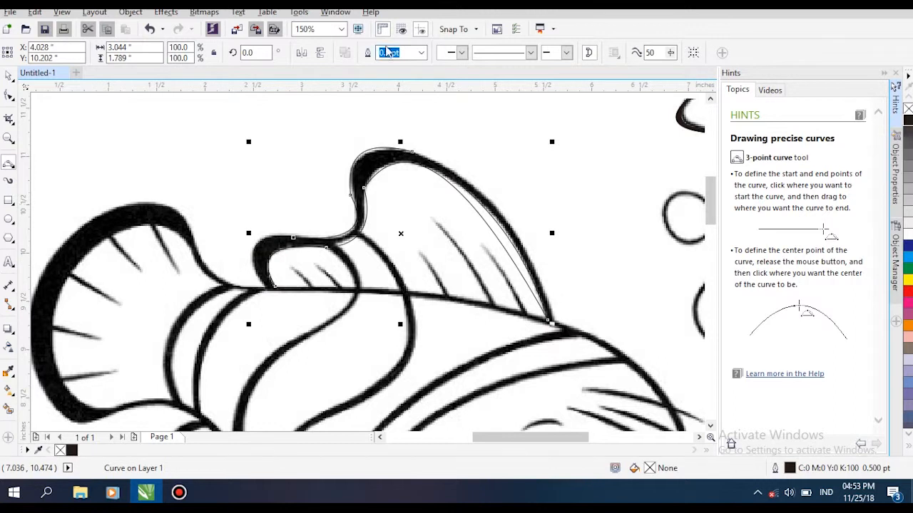
# Fill the traced back-fin border black and set its outline width to 3.0 pt
pyautogui.click(422, 52)
pyautogui.click(399, 156)
pyautogui.click(426, 52)
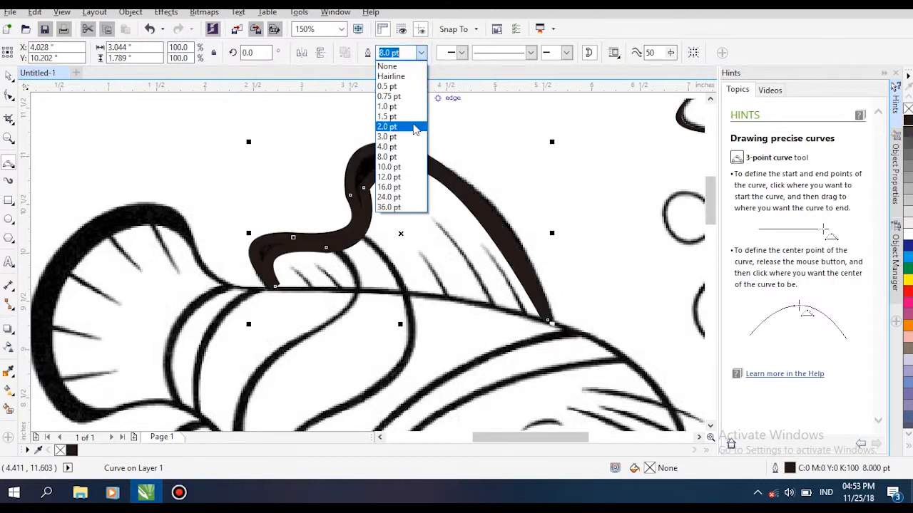
pyautogui.click(387, 136)
# Trace the outer edge of the large fish's tail fin with connected 3-point curves, from the back around to the underside
pyautogui.scroll(-2, 451, 208)
pyautogui.scroll(2, 451, 208)
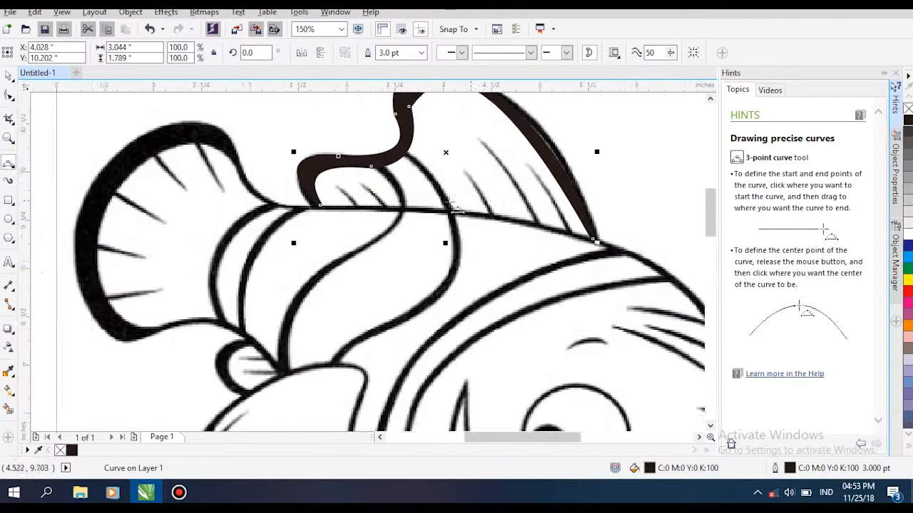
pyautogui.scroll(-1, 450, 207)
pyautogui.scroll(1, 451, 207)
pyautogui.moveTo(310, 198)
pyautogui.mouseDown()
pyautogui.moveTo(284, 165)
pyautogui.moveTo(221, 126)
pyautogui.moveTo(121, 311)
pyautogui.moveTo(182, 344)
pyautogui.moveTo(199, 334)
pyautogui.moveTo(268, 334)
pyautogui.moveTo(279, 343)
pyautogui.mouseUp()
pyautogui.click(288, 182)
pyautogui.click(268, 142)
pyautogui.click(130, 187)
pyautogui.click(157, 349)
pyautogui.click(238, 322)
# Trace the inner edge of the tail fin's dark border back to the start and fill the closed shape black
pyautogui.moveTo(238, 323); pyautogui.dragTo(176, 173)
pyautogui.click(204, 326)
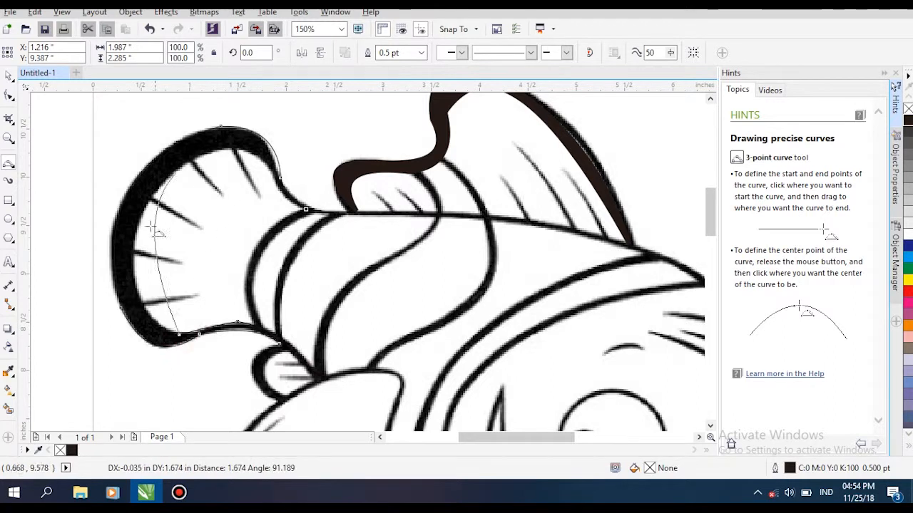
pyautogui.hotkey('ctrl', 'z')
pyautogui.moveTo(179, 334); pyautogui.dragTo(152, 290)
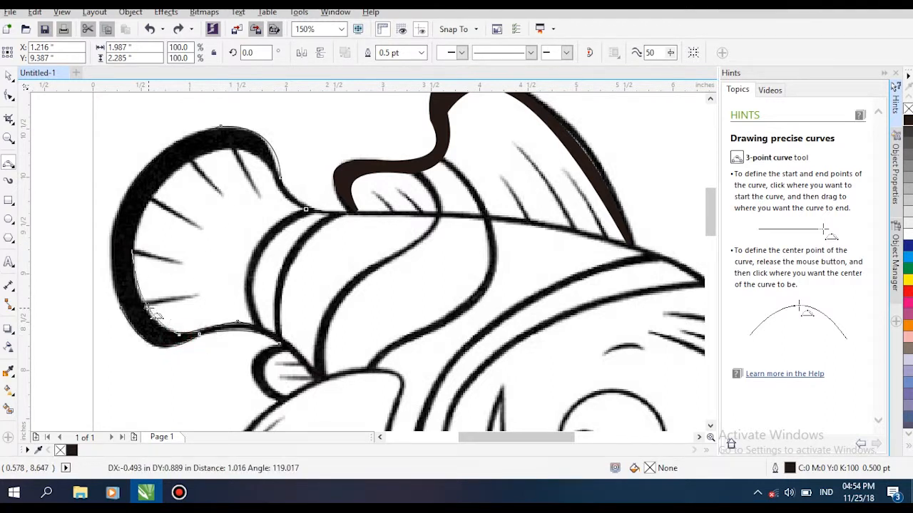
pyautogui.click(149, 318)
pyautogui.moveTo(132, 248); pyautogui.dragTo(288, 211)
pyautogui.click(240, 148)
pyautogui.click(271, 169)
pyautogui.click(908, 121)
# Trace the inner outline of the large fish's left side fin as a closed shape with 3-point curves
pyautogui.moveTo(503, 222); pyautogui.dragTo(417, 185)
pyautogui.moveTo(487, 283); pyautogui.dragTo(487, 111)
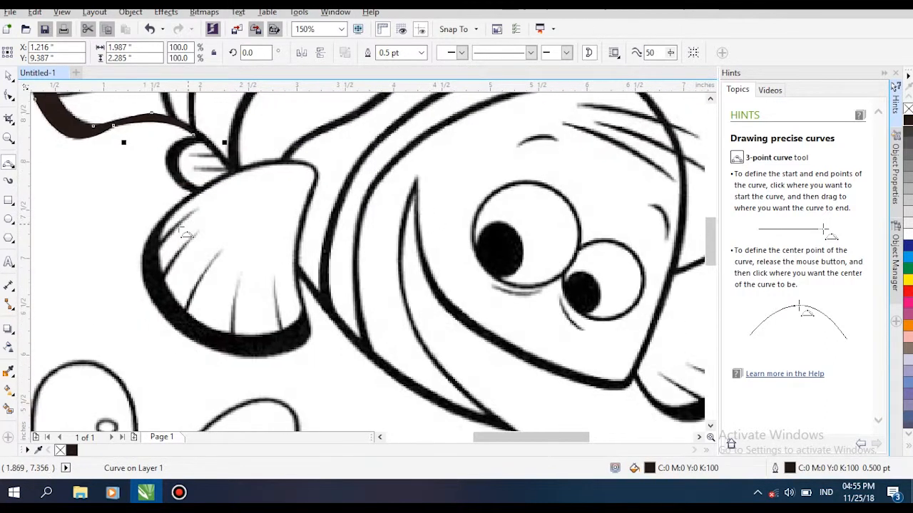
pyautogui.moveTo(169, 218)
pyautogui.mouseDown()
pyautogui.moveTo(296, 157)
pyautogui.moveTo(303, 311)
pyautogui.moveTo(188, 313)
pyautogui.moveTo(166, 213)
pyautogui.mouseUp()
pyautogui.click(238, 173)
pyautogui.click(313, 170)
pyautogui.click(295, 267)
pyautogui.click(258, 342)
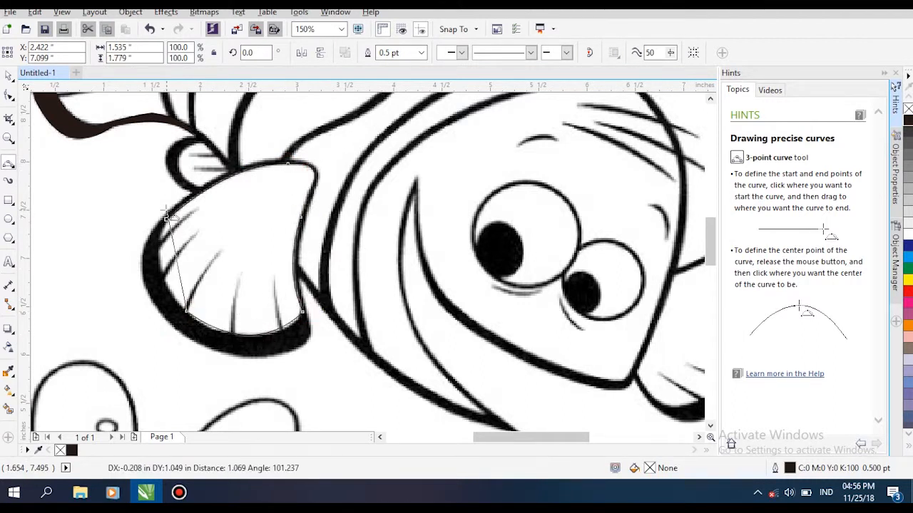
pyautogui.click(167, 270)
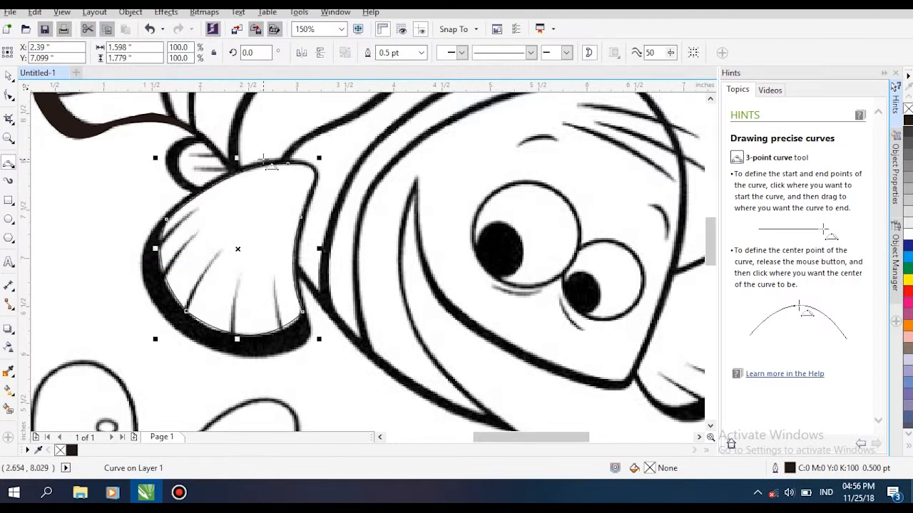
# Trace the outer outline of the left side fin as a second closed shape and fill it black
pyautogui.moveTo(263, 159)
pyautogui.mouseDown()
pyautogui.moveTo(149, 214)
pyautogui.moveTo(171, 329)
pyautogui.moveTo(270, 355)
pyautogui.moveTo(303, 312)
pyautogui.moveTo(310, 210)
pyautogui.moveTo(288, 163)
pyautogui.moveTo(265, 160)
pyautogui.mouseUp()
pyautogui.click(212, 185)
pyautogui.hotkey('ctrl', 'z')
pyautogui.click(187, 201)
pyautogui.click(141, 268)
pyautogui.click(247, 356)
pyautogui.click(309, 338)
pyautogui.click(295, 264)
pyautogui.click(318, 160)
pyautogui.click(273, 159)
pyautogui.click(907, 127)
# Undo the black fill and delete both traced outlines of the left side fin
pyautogui.hotkey('ctrl', 'z')
pyautogui.click(194, 318)
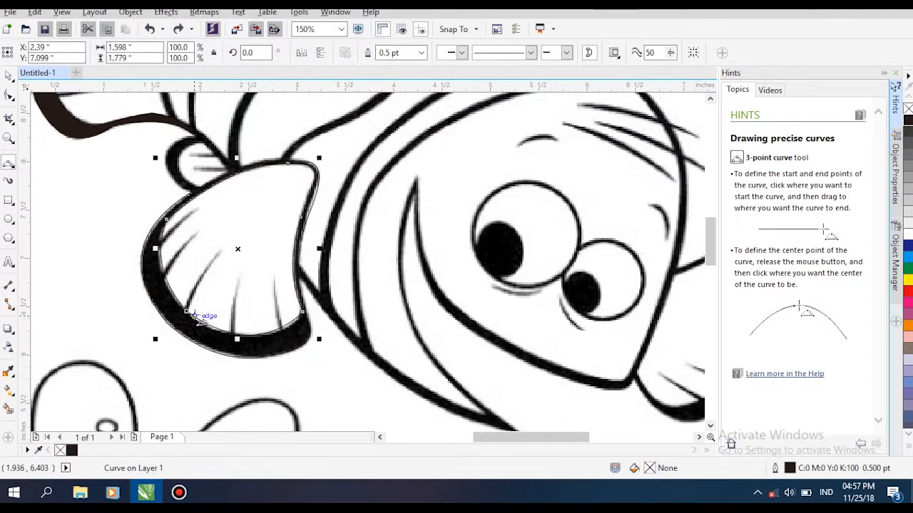
pyautogui.press('Delete')
pyautogui.click(206, 347)
pyautogui.press('Delete')
# Retrace the left side fin's outer outline with 3-point curves, starting at its upper corner
pyautogui.scroll(1, 281, 165)
pyautogui.scroll(-1, 296, 165)
pyautogui.moveTo(297, 161)
pyautogui.mouseDown()
pyautogui.moveTo(160, 232)
pyautogui.moveTo(194, 344)
pyautogui.moveTo(318, 334)
pyautogui.moveTo(320, 187)
pyautogui.mouseUp()
pyautogui.click(164, 225)
pyautogui.click(176, 330)
pyautogui.click(276, 357)
pyautogui.click(306, 265)
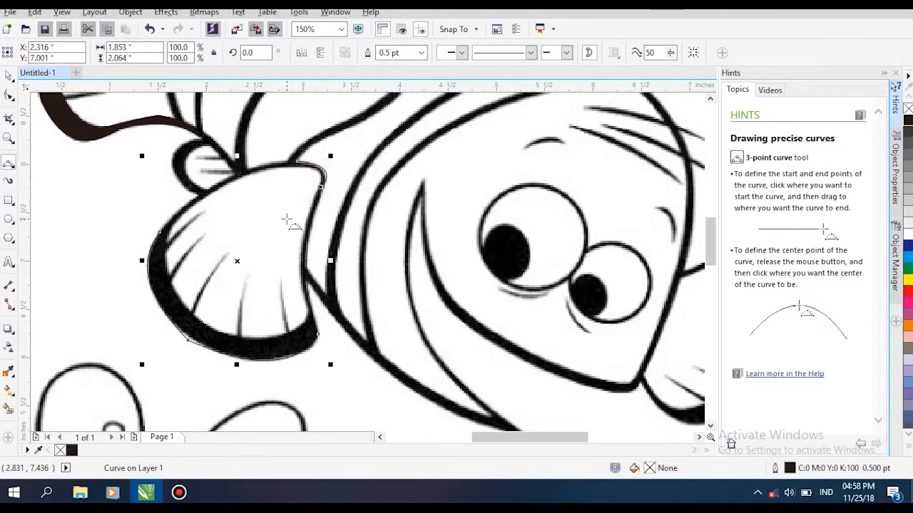
# Trace the inner edge of the left side fin's dark border with connected 3-point curves
pyautogui.moveTo(180, 213)
pyautogui.mouseDown()
pyautogui.moveTo(179, 298)
pyautogui.moveTo(312, 312)
pyautogui.moveTo(410, 128)
pyautogui.moveTo(431, 214)
pyautogui.moveTo(127, 306)
pyautogui.mouseUp()
pyautogui.click(167, 264)
pyautogui.click(251, 339)
pyautogui.scroll(2, 318, 319)
pyautogui.click(436, 216)
pyautogui.click(126, 306)
pyautogui.hotkey('ctrl', 'z')
# Continue the border outline along the lower outer edge of the left side fin with closely fitted 3-point curves
pyautogui.moveTo(432, 214); pyautogui.dragTo(161, 315)
pyautogui.click(330, 305)
pyautogui.moveTo(151, 364)
pyautogui.mouseDown()
pyautogui.moveTo(433, 311)
pyautogui.moveTo(489, 356)
pyautogui.mouseUp()
pyautogui.moveTo(498, 307); pyautogui.dragTo(220, 201)
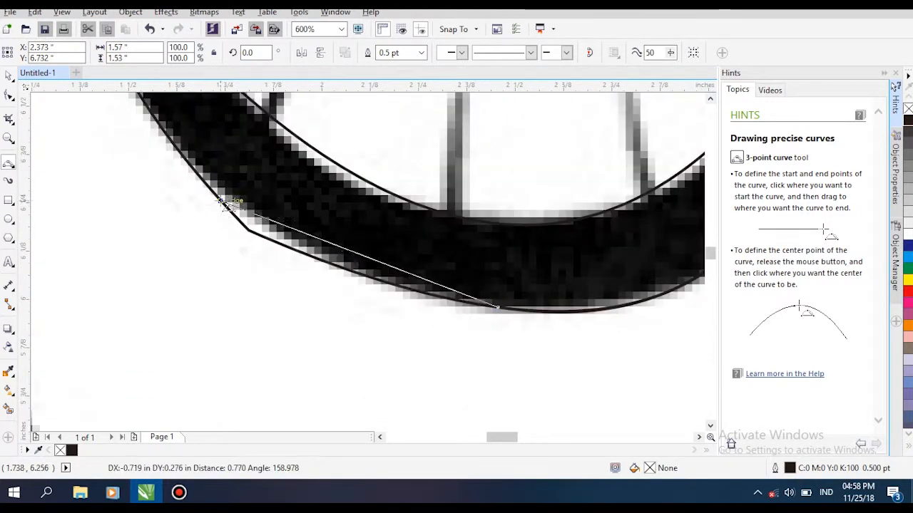
pyautogui.click(260, 236)
pyautogui.moveTo(260, 235); pyautogui.dragTo(427, 409)
pyautogui.moveTo(387, 375); pyautogui.dragTo(257, 143)
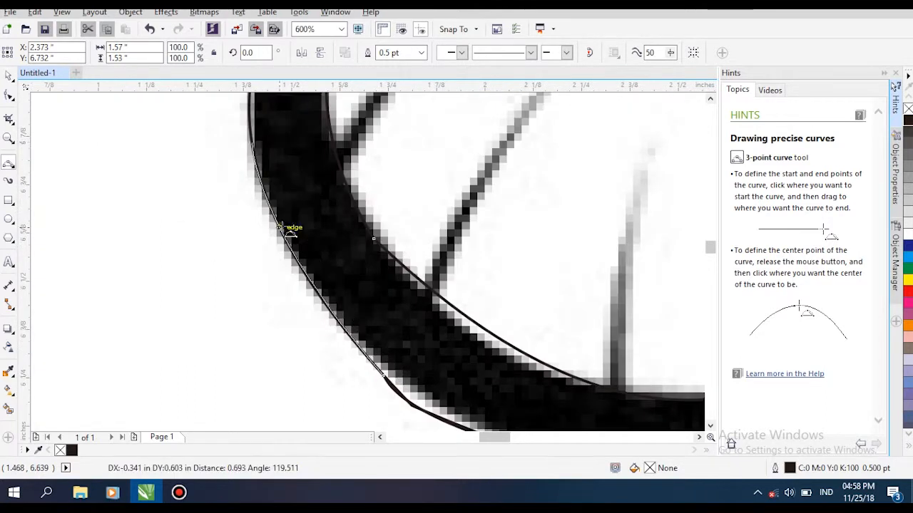
pyautogui.click(276, 228)
# Close the border outline along the side fin's upper outer edge and fill it black
pyautogui.scroll(-1, 276, 228)
pyautogui.moveTo(279, 226); pyautogui.dragTo(360, 350)
pyautogui.moveTo(346, 309); pyautogui.dragTo(411, 184)
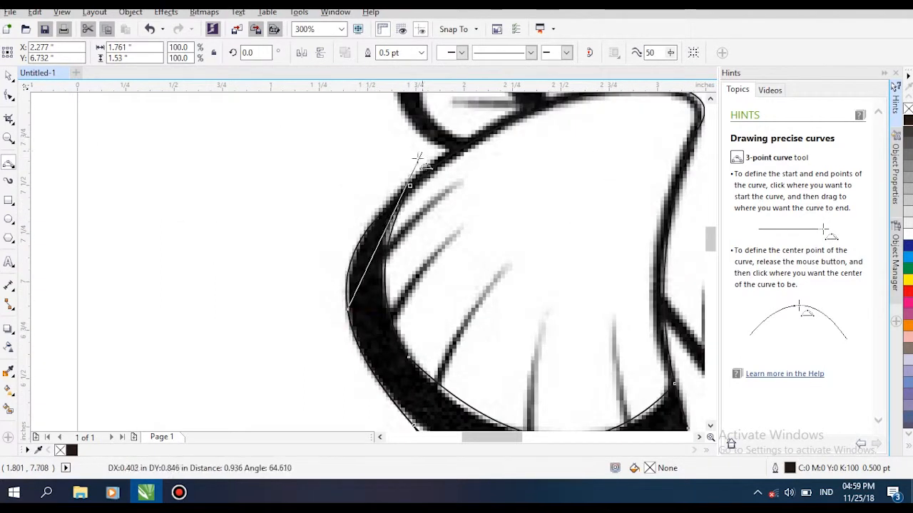
pyautogui.click(377, 240)
pyautogui.click(908, 120)
# Trace the thin line along the side fin's top edge and upper corner as a closed shape and fill it black
pyautogui.scroll(-1, 603, 189)
pyautogui.moveTo(604, 191); pyautogui.dragTo(468, 193)
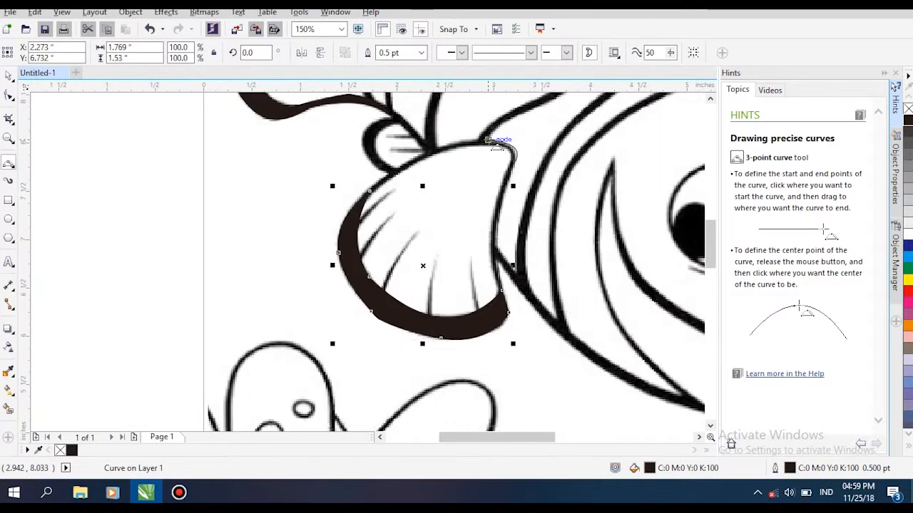
pyautogui.scroll(1, 434, 160)
pyautogui.moveTo(319, 217); pyautogui.dragTo(591, 169)
pyautogui.click(456, 141)
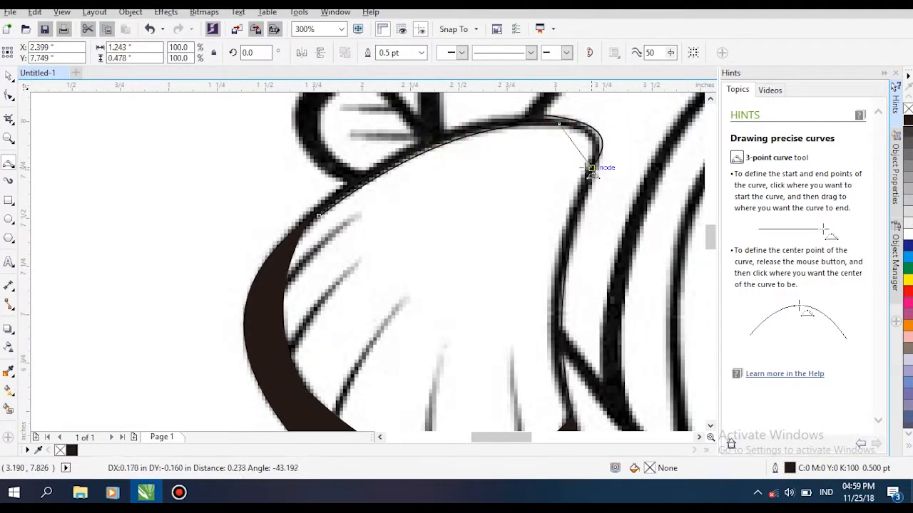
pyautogui.click(598, 130)
pyautogui.moveTo(566, 119); pyautogui.dragTo(319, 216)
pyautogui.click(432, 134)
pyautogui.click(312, 213)
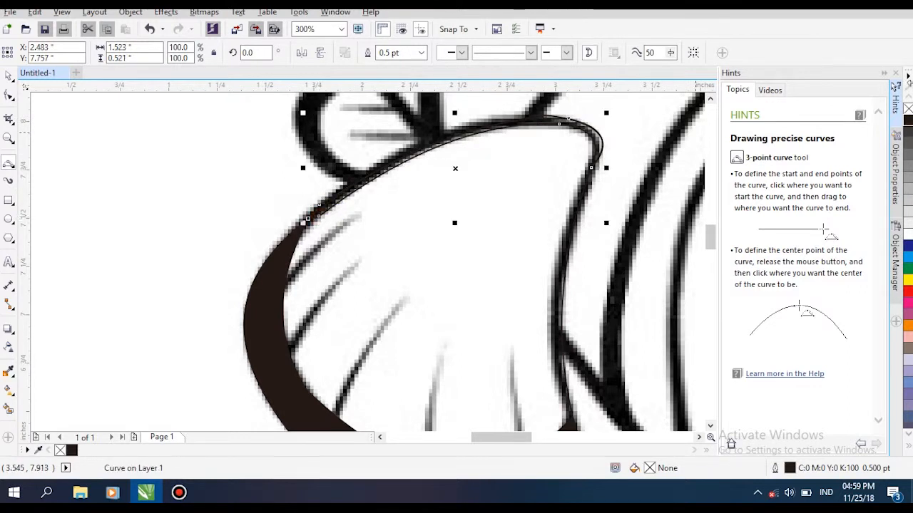
pyautogui.click(314, 218)
pyautogui.click(909, 121)
# Draw the side fin's middle ray as a 3-point curve with an 8.0 pt outline
pyautogui.scroll(-1, 529, 201)
pyautogui.moveTo(530, 203); pyautogui.dragTo(462, 115)
pyautogui.moveTo(364, 221); pyautogui.dragTo(399, 160)
pyautogui.click(367, 193)
pyautogui.click(421, 52)
pyautogui.click(411, 158)
# Draw the side fin's uppermost ray as a 3-point curve with an 8.0 pt outline
pyautogui.moveTo(340, 154); pyautogui.dragTo(386, 117)
pyautogui.click(374, 124)
pyautogui.click(421, 52)
pyautogui.click(385, 53)
pyautogui.press('BackSpace')
pyautogui.click(421, 52)
pyautogui.click(401, 158)
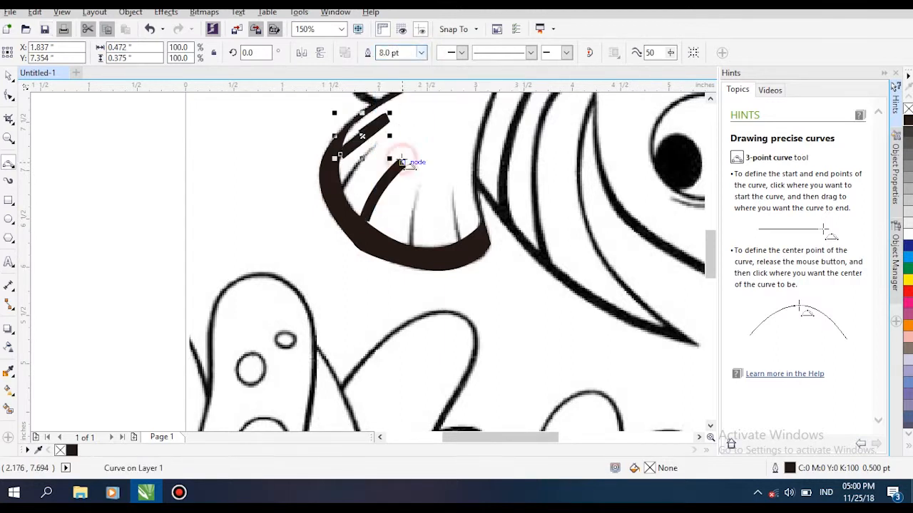
# Draw the side fin's second ray from the right as a 3-point curve with a 3.0 pt outline
pyautogui.moveTo(417, 187); pyautogui.dragTo(409, 245)
pyautogui.click(412, 216)
pyautogui.click(421, 52)
pyautogui.click(405, 136)
# Try to draw the side fin's rightmost ray as a curve with a 2.0 pt outline
pyautogui.moveTo(453, 190); pyautogui.dragTo(448, 244)
pyautogui.moveTo(410, 217); pyautogui.dragTo(415, 218)
pyautogui.click(421, 53)
pyautogui.click(397, 124)
pyautogui.click(430, 216)
pyautogui.moveTo(456, 190); pyautogui.dragTo(461, 240)
pyautogui.click(437, 147)
pyautogui.click(421, 55)
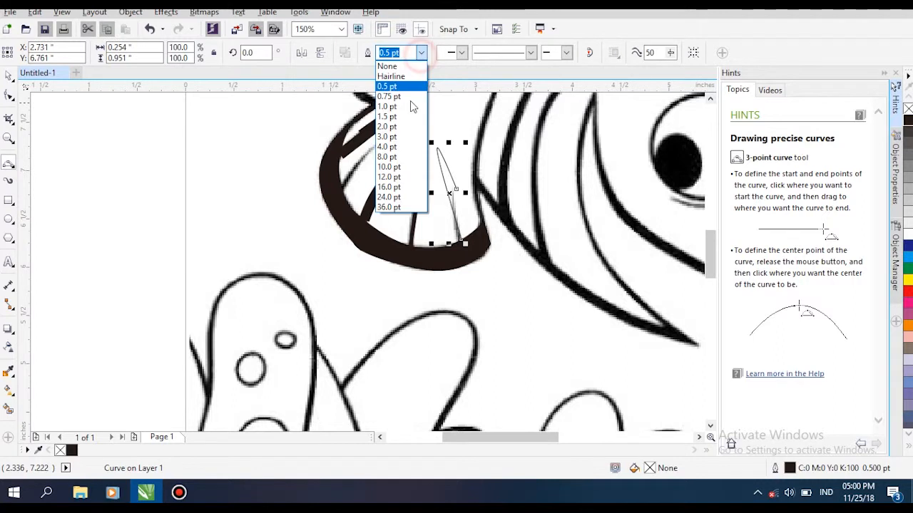
pyautogui.click(402, 126)
# Delete the rightmost ray and the thick upper rays drawn on the side fin
pyautogui.scroll(-1, 404, 126)
pyautogui.moveTo(403, 142); pyautogui.dragTo(324, 169)
pyautogui.press('Delete')
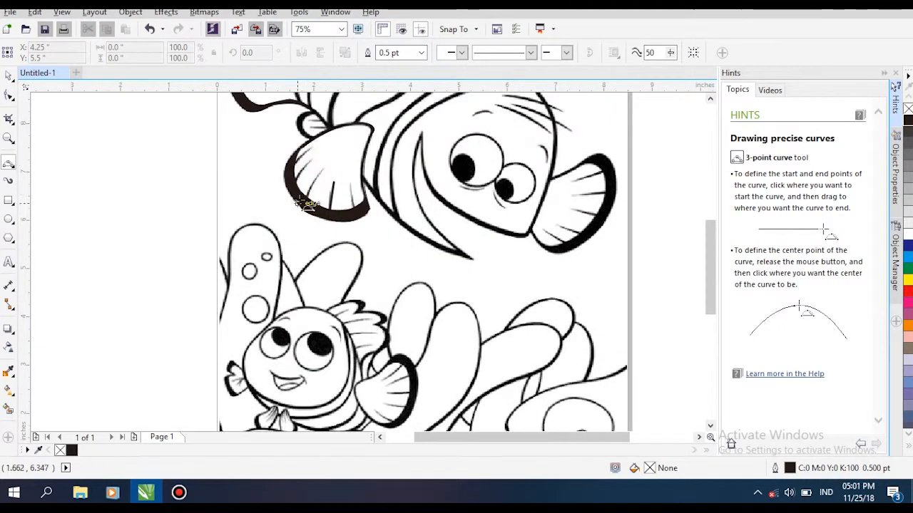
# Trace the side fin's middle ray as a narrow closed shape with the 3-point curve and fill it black
pyautogui.scroll(3, 303, 199)
pyautogui.moveTo(342, 321); pyautogui.dragTo(430, 194)
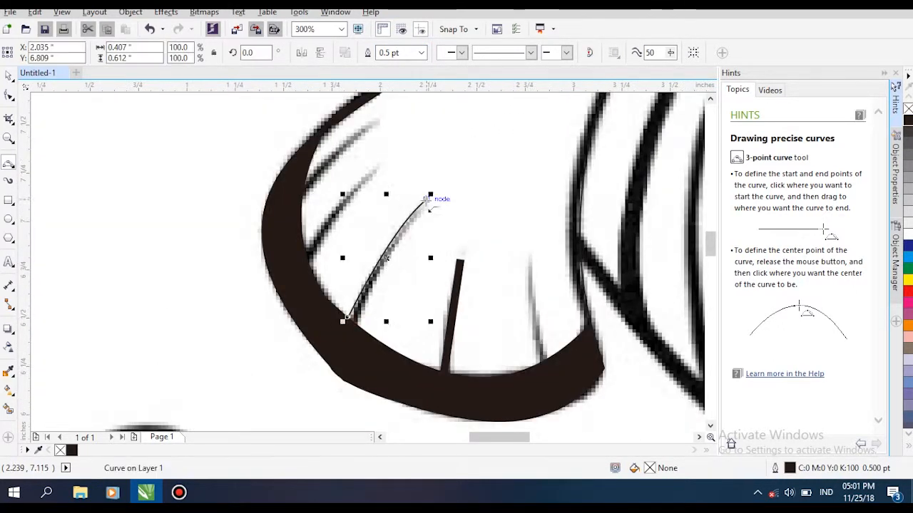
pyautogui.click(351, 320)
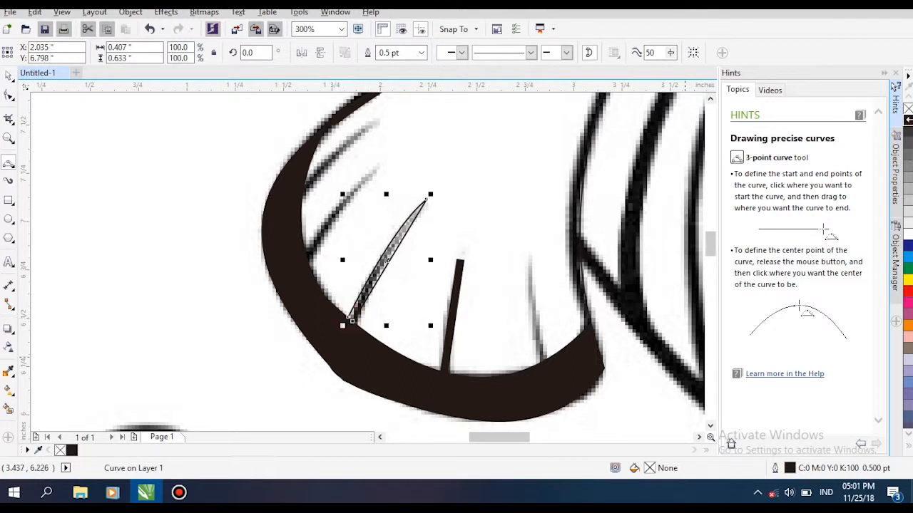
pyautogui.moveTo(301, 249); pyautogui.dragTo(375, 178)
pyautogui.click(304, 250)
pyautogui.hotkey('ctrl', 'z')
pyautogui.hotkey('ctrl', 'z')
pyautogui.click(907, 123)
pyautogui.press('Return')
# Trace the side fin's second ray from the top as a closed shape, joining its base, and fill it black
pyautogui.click(317, 236)
pyautogui.moveTo(307, 260); pyautogui.dragTo(304, 251)
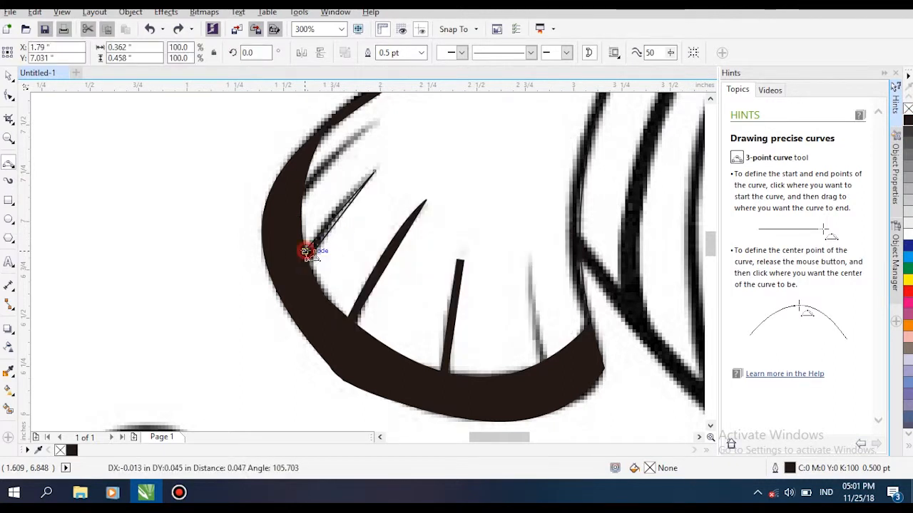
pyautogui.press('Escape')
pyautogui.scroll(2, 306, 259)
pyautogui.click(167, 177)
pyautogui.moveTo(165, 184); pyautogui.dragTo(156, 149)
pyautogui.click(171, 164)
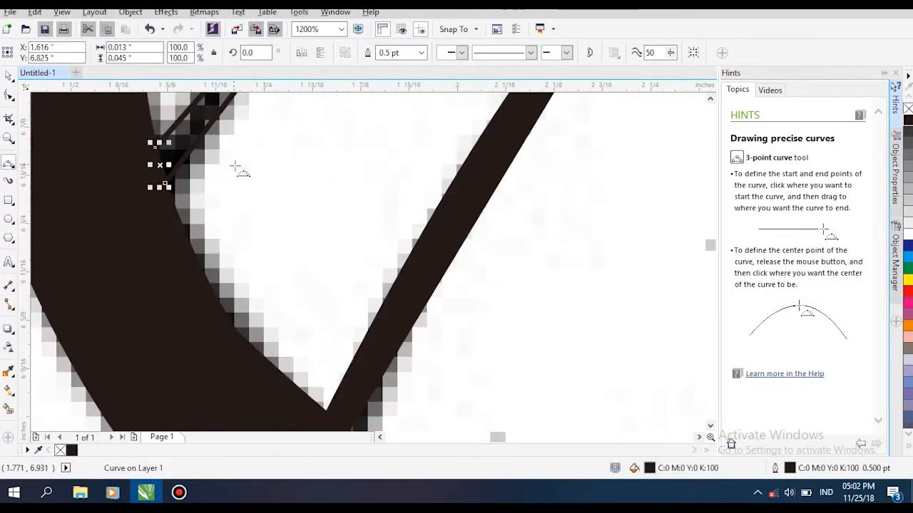
pyautogui.click(907, 123)
# Trace the side fin's uppermost ray as a narrow closed black shape
pyautogui.scroll(-2, 453, 359)
pyautogui.moveTo(378, 234)
pyautogui.mouseDown()
pyautogui.moveTo(443, 174)
pyautogui.moveTo(375, 257)
pyautogui.moveTo(379, 233)
pyautogui.mouseUp()
pyautogui.click(420, 194)
pyautogui.click(412, 215)
pyautogui.click(378, 245)
pyautogui.scroll(-1, 595, 213)
# Trace the side fin's rightmost ray as a narrow closed black shape
pyautogui.scroll(1, 595, 214)
pyautogui.moveTo(359, 280); pyautogui.dragTo(357, 194)
pyautogui.click(367, 302)
pyautogui.click(377, 296)
pyautogui.click(358, 194)
pyautogui.scroll(-1, 478, 249)
pyautogui.moveTo(478, 249); pyautogui.dragTo(408, 289)
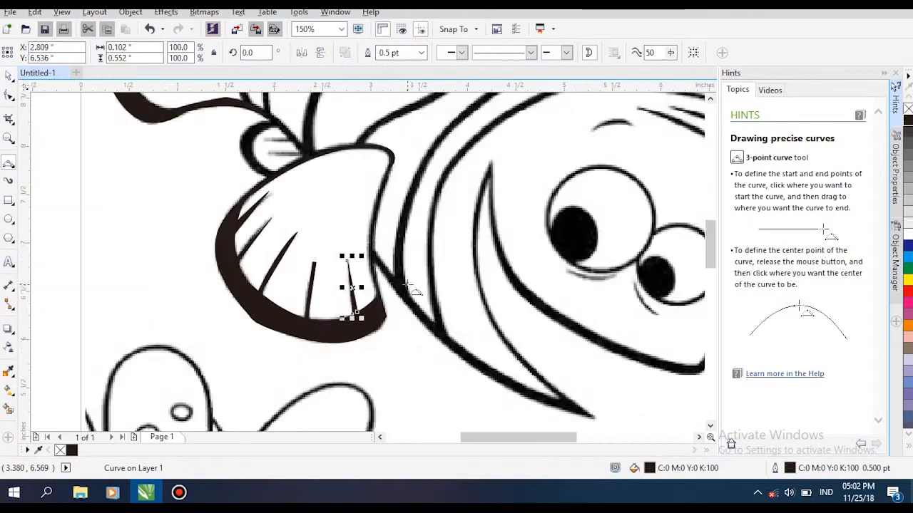
pyautogui.click(379, 288)
pyautogui.click(422, 52)
pyautogui.click(403, 177)
pyautogui.scroll(-1, 411, 160)
pyautogui.click(421, 53)
pyautogui.click(388, 146)
# Trace the tail fin's ray nearest the back fin as a closed wedge tapering to a point
pyautogui.moveTo(476, 96); pyautogui.dragTo(396, 215)
pyautogui.scroll(1, 274, 218)
pyautogui.moveTo(274, 218); pyautogui.dragTo(452, 234)
pyautogui.moveTo(369, 114)
pyautogui.mouseDown()
pyautogui.moveTo(390, 163)
pyautogui.moveTo(381, 114)
pyautogui.mouseUp()
pyautogui.click(402, 168)
pyautogui.click(380, 114)
pyautogui.scroll(2, 479, 187)
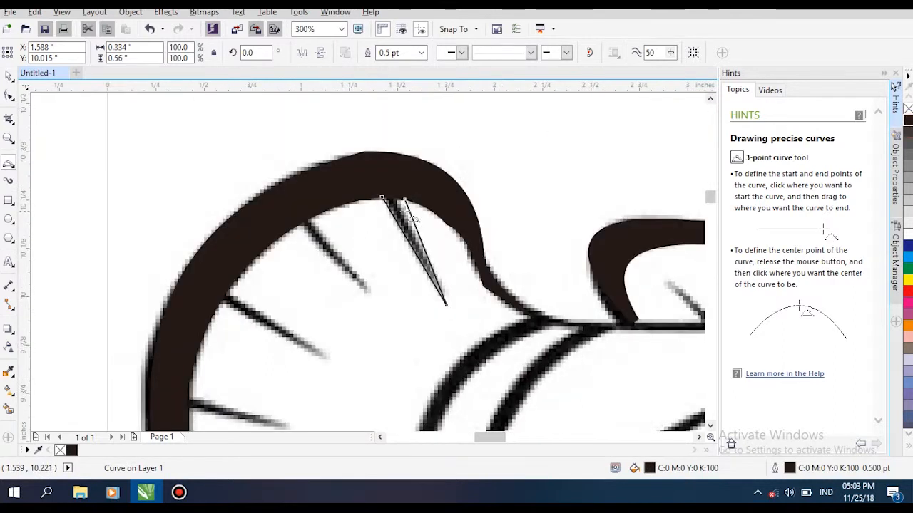
pyautogui.scroll(1, 397, 227)
# Trace the tail fin's second ray from the top as a closed wedge
pyautogui.scroll(-2, 392, 223)
pyautogui.moveTo(324, 194); pyautogui.dragTo(383, 264)
pyautogui.click(383, 264)
pyautogui.moveTo(382, 265); pyautogui.dragTo(317, 197)
pyautogui.click(317, 197)
# Trace the tail fin's third ray as a closed wedge starting at the fin's thick rim
pyautogui.moveTo(316, 197); pyautogui.dragTo(345, 182)
pyautogui.click(341, 330)
pyautogui.moveTo(243, 268)
pyautogui.mouseDown()
pyautogui.moveTo(341, 329)
pyautogui.moveTo(236, 277)
pyautogui.mouseUp()
pyautogui.click(236, 278)
pyautogui.moveTo(236, 278); pyautogui.dragTo(243, 268)
pyautogui.click(243, 268)
# Trace the tail fin's fourth ray as a closed wedge, undoing one misplaced segment along the way
pyautogui.moveTo(391, 286)
pyautogui.mouseDown()
pyautogui.moveTo(467, 132)
pyautogui.moveTo(495, 129)
pyautogui.mouseUp()
pyautogui.moveTo(306, 197)
pyautogui.mouseDown()
pyautogui.moveTo(412, 232)
pyautogui.moveTo(306, 220)
pyautogui.moveTo(306, 197)
pyautogui.mouseUp()
pyautogui.click(412, 231)
pyautogui.hotkey('ctrl', 'z')
pyautogui.click(306, 220)
pyautogui.click(306, 197)
# Trace the tail fin's lowest ray as a closed wedge
pyautogui.click(438, 295)
pyautogui.moveTo(324, 306)
pyautogui.mouseDown()
pyautogui.moveTo(439, 295)
pyautogui.moveTo(330, 321)
pyautogui.moveTo(325, 307)
pyautogui.mouseUp()
pyautogui.click(330, 321)
pyautogui.click(325, 308)
# Trace the curved body stripe next to the large fish's tail fin as a closed black shape
pyautogui.scroll(-1, 327, 305)
pyautogui.moveTo(455, 240); pyautogui.dragTo(305, 272)
pyautogui.scroll(1, 271, 222)
pyautogui.moveTo(318, 212)
pyautogui.mouseDown()
pyautogui.moveTo(397, 117)
pyautogui.moveTo(245, 361)
pyautogui.moveTo(253, 364)
pyautogui.mouseUp()
pyautogui.click(229, 307)
pyautogui.click(254, 364)
pyautogui.moveTo(253, 364); pyautogui.dragTo(692, 389)
pyautogui.click(246, 253)
# Trace one edge of the large fish's contour along the back, forehead, face and cheek line with 3-point curves
pyautogui.scroll(-1, 360, 134)
pyautogui.scroll(1, 378, 130)
pyautogui.scroll(-1, 252, 207)
pyautogui.moveTo(694, 403); pyautogui.dragTo(606, 231)
pyautogui.moveTo(600, 195); pyautogui.dragTo(335, 226)
pyautogui.click(568, 313)
pyautogui.click(418, 371)
pyautogui.moveTo(329, 194); pyautogui.dragTo(326, 206)
pyautogui.click(357, 312)
# Trace the contour's other edge back to the tail base and close it as a black shape
pyautogui.moveTo(358, 312); pyautogui.dragTo(567, 121)
pyautogui.click(453, 377)
pyautogui.click(594, 213)
pyautogui.scroll(-1, 594, 214)
pyautogui.scroll(1, 586, 138)
pyautogui.moveTo(567, 193)
pyautogui.mouseDown()
pyautogui.moveTo(139, 92)
pyautogui.moveTo(374, 171)
pyautogui.moveTo(139, 151)
pyautogui.mouseUp()
pyautogui.click(507, 204)
pyautogui.click(257, 155)
pyautogui.scroll(-1, 258, 159)
pyautogui.scroll(1, 316, 207)
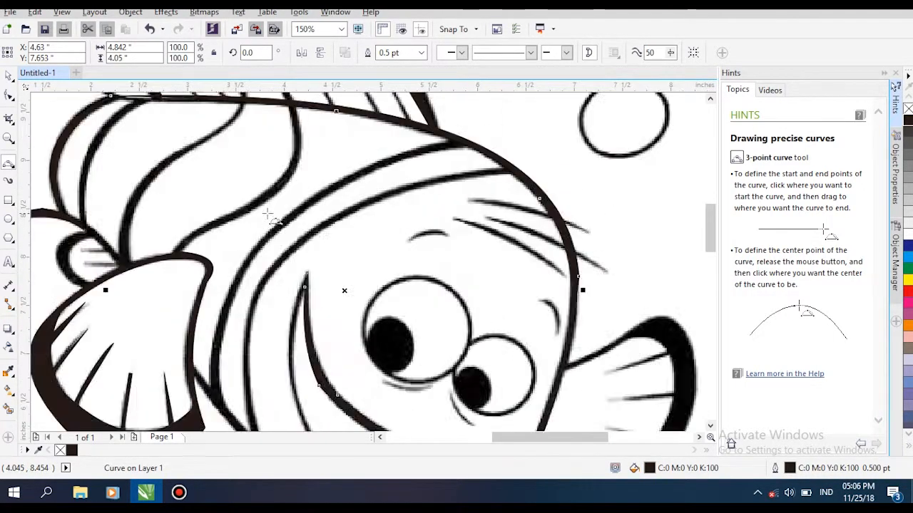
# Trace the second body stripe from the tail with 3-point curves
pyautogui.moveTo(276, 108); pyautogui.dragTo(278, 130)
pyautogui.click(230, 159)
pyautogui.click(241, 196)
# Trace the third body stripe from the back line down to the side fin as a closed black shape
pyautogui.moveTo(263, 287); pyautogui.dragTo(383, 137)
pyautogui.click(271, 234)
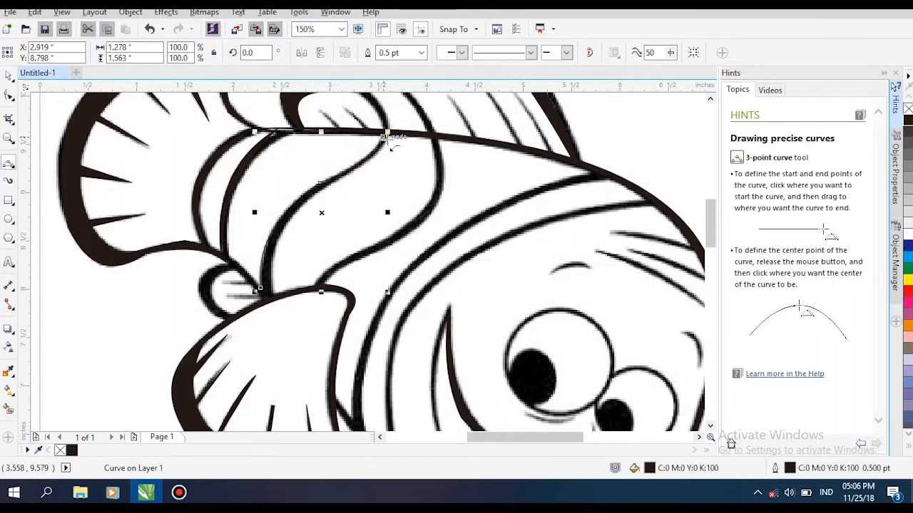
pyautogui.click(369, 164)
pyautogui.moveTo(320, 184); pyautogui.dragTo(268, 301)
pyautogui.click(265, 296)
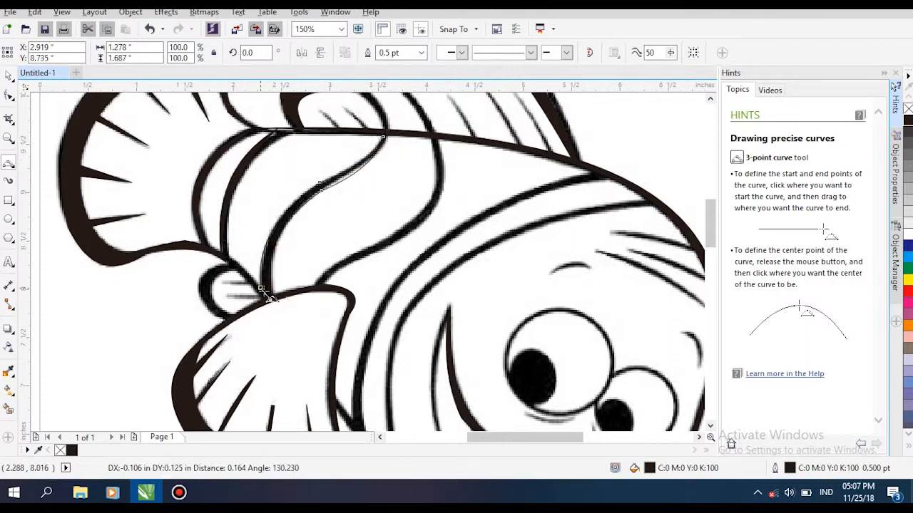
# Trace the fourth, S-shaped body stripe from the back line to the side fin as a closed black shape
pyautogui.moveTo(432, 137)
pyautogui.mouseDown()
pyautogui.moveTo(358, 253)
pyautogui.moveTo(316, 287)
pyautogui.moveTo(396, 242)
pyautogui.moveTo(431, 137)
pyautogui.mouseUp()
pyautogui.click(430, 206)
pyautogui.click(330, 266)
pyautogui.click(347, 261)
pyautogui.click(442, 196)
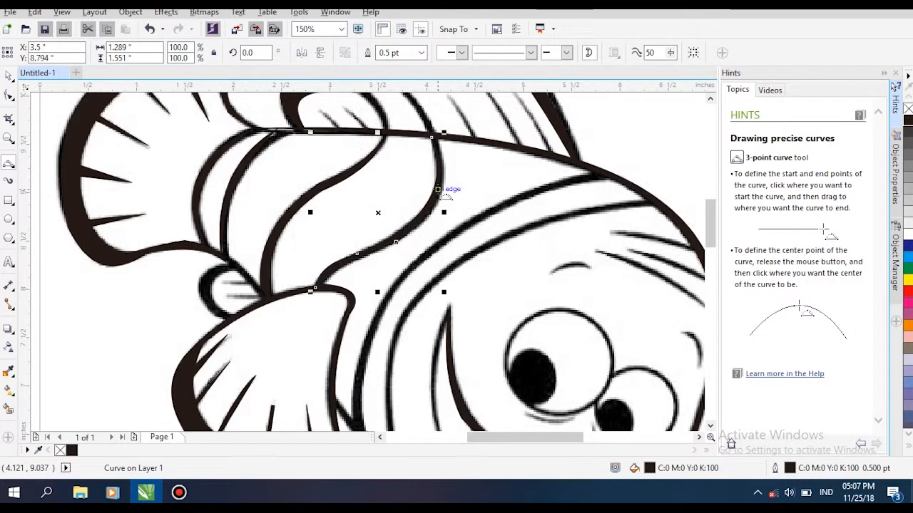
# Trace the belly edge beside the small fin and the inner edge of the small fin's rim
pyautogui.moveTo(423, 354); pyautogui.dragTo(625, 284)
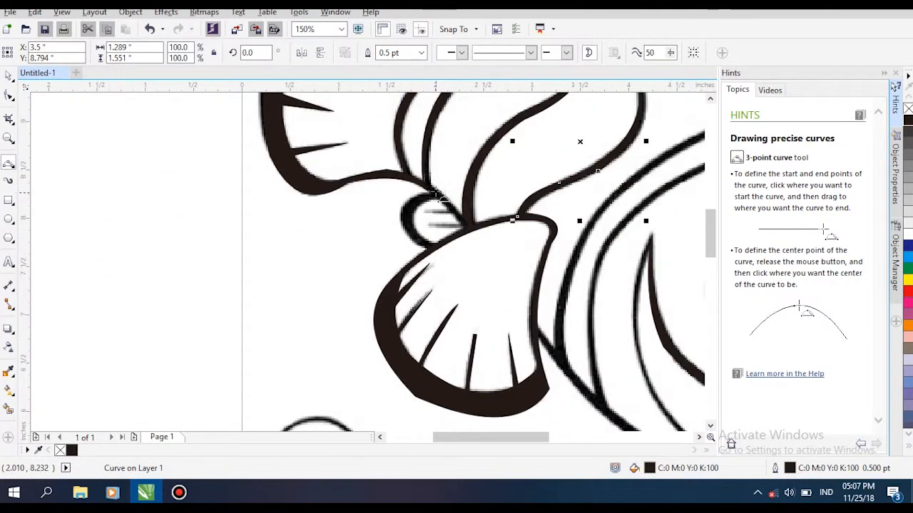
pyautogui.moveTo(433, 191); pyautogui.dragTo(469, 225)
pyautogui.click(425, 208)
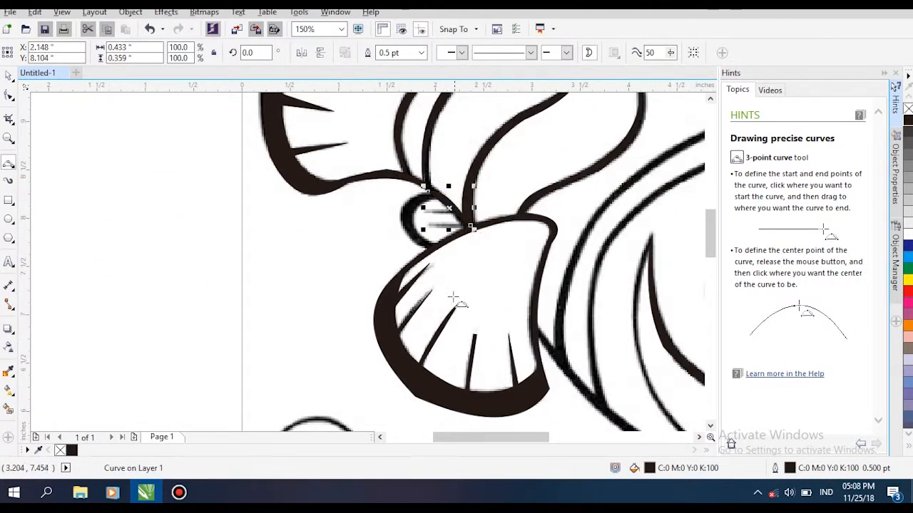
pyautogui.moveTo(435, 194)
pyautogui.mouseDown()
pyautogui.moveTo(421, 241)
pyautogui.moveTo(469, 225)
pyautogui.moveTo(424, 253)
pyautogui.moveTo(412, 202)
pyautogui.moveTo(397, 199)
pyautogui.mouseUp()
pyautogui.click(414, 214)
pyautogui.click(430, 243)
# Trace the outer edge of the small fin's rim and close the shape in black
pyautogui.click(429, 250)
pyautogui.click(413, 207)
pyautogui.moveTo(423, 254); pyautogui.dragTo(404, 207)
pyautogui.click(412, 228)
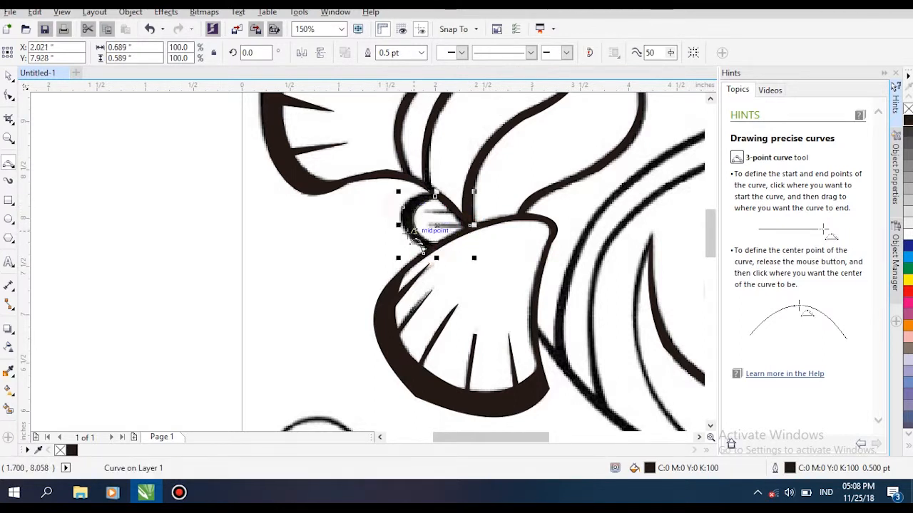
pyautogui.moveTo(424, 254)
pyautogui.mouseDown()
pyautogui.moveTo(400, 209)
pyautogui.moveTo(435, 196)
pyautogui.moveTo(283, 189)
pyautogui.moveTo(395, 191)
pyautogui.mouseUp()
pyautogui.click(406, 232)
pyautogui.click(417, 196)
# Trace the upper ray inside the small fin with 3-point curves
pyautogui.scroll(2, 499, 231)
pyautogui.click(338, 186)
pyautogui.click(344, 191)
pyautogui.click(372, 237)
pyautogui.moveTo(445, 226)
pyautogui.mouseDown()
pyautogui.moveTo(300, 246)
pyautogui.moveTo(459, 234)
pyautogui.moveTo(445, 226)
pyautogui.mouseUp()
pyautogui.click(460, 234)
pyautogui.click(451, 230)
# Undo the last misplaced segments and trace the small fin's lower ray as a narrow closed black shape
pyautogui.hotkey('ctrl', 'z')
pyautogui.hotkey('ctrl', 'z')
pyautogui.click(450, 229)
pyautogui.hotkey('ctrl', 'z')
pyautogui.moveTo(300, 246)
pyautogui.mouseDown()
pyautogui.moveTo(446, 226)
pyautogui.moveTo(274, 215)
pyautogui.mouseUp()
pyautogui.click(446, 226)
pyautogui.scroll(-3, 489, 237)
# Trace the cheek crescent's outer line from its upper tip to the lower point and back as a closed black shape
pyautogui.scroll(1, 378, 220)
pyautogui.moveTo(378, 220)
pyautogui.mouseDown()
pyautogui.moveTo(425, 215)
pyautogui.moveTo(427, 146)
pyautogui.moveTo(455, 384)
pyautogui.mouseUp()
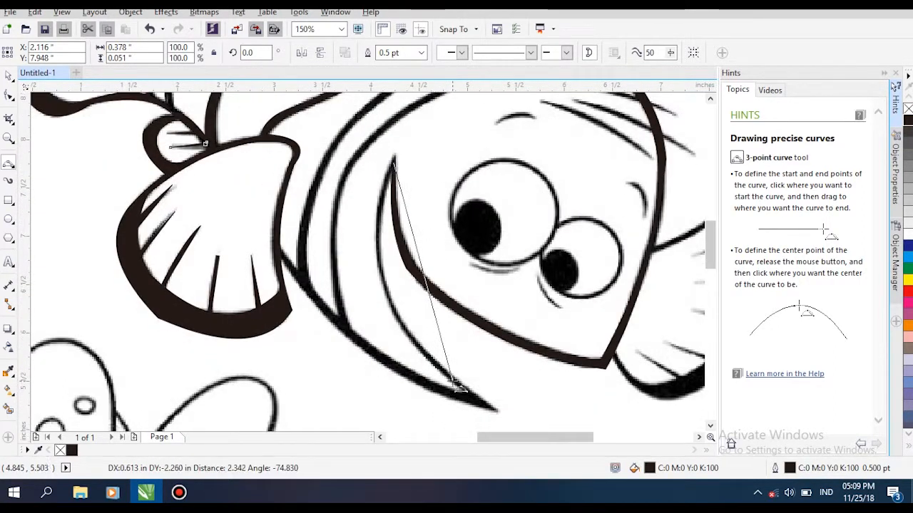
pyautogui.click(384, 287)
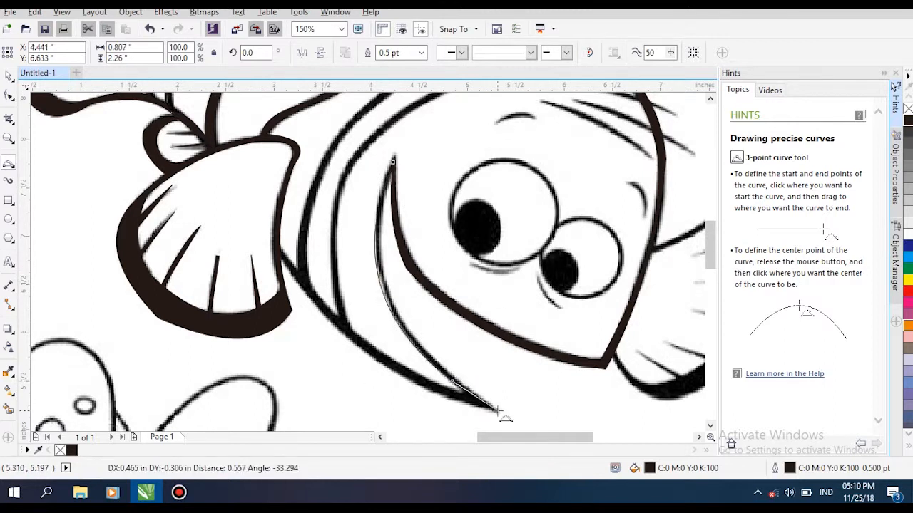
pyautogui.moveTo(497, 410); pyautogui.dragTo(385, 268)
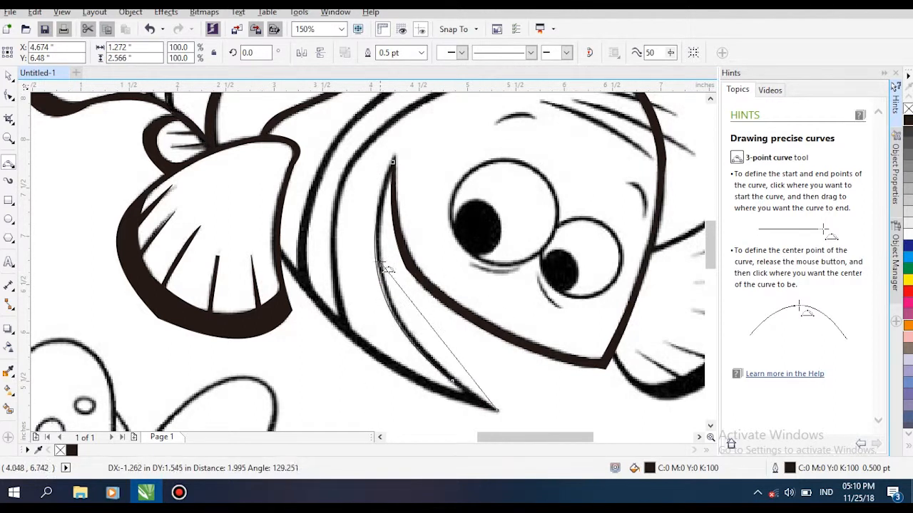
pyautogui.click(412, 321)
pyautogui.scroll(3, 414, 321)
pyautogui.moveTo(353, 306); pyautogui.dragTo(378, 105)
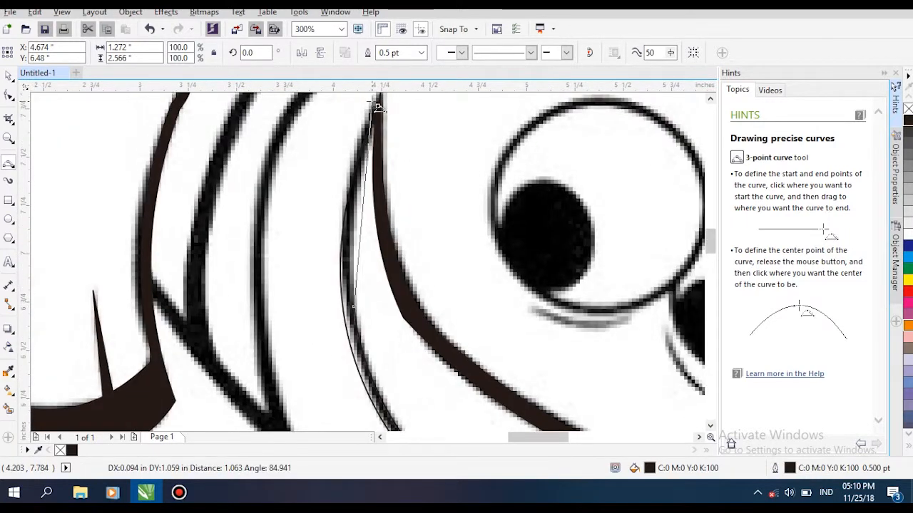
pyautogui.click(359, 246)
pyautogui.scroll(-4, 385, 213)
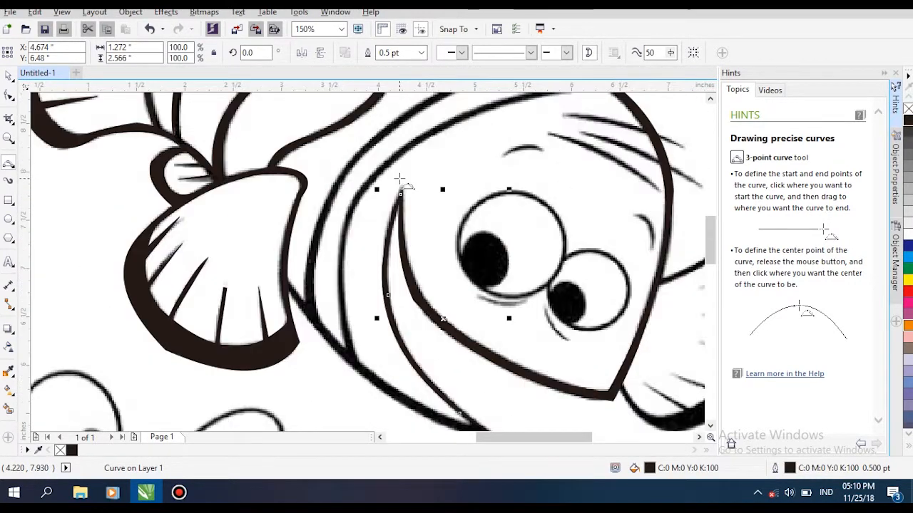
# Try to trace the head stripe nearest the side fin, and undo its last curve segments
pyautogui.moveTo(475, 117); pyautogui.dragTo(356, 246)
pyautogui.click(396, 149)
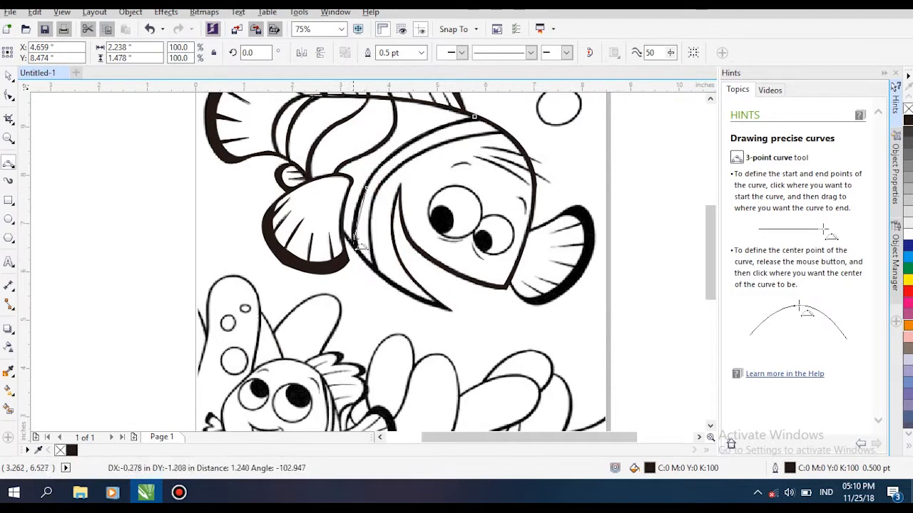
pyautogui.click(350, 218)
pyautogui.hotkey('ctrl', 'z')
pyautogui.hotkey('ctrl', 'z')
# Trace the head stripe nearest the side fin from the back line to the belly and back along its inner edge
pyautogui.moveTo(470, 114); pyautogui.dragTo(369, 258)
pyautogui.click(395, 149)
pyautogui.click(355, 216)
pyautogui.click(355, 246)
pyautogui.click(366, 205)
pyautogui.click(427, 143)
# Trace the second head stripe, closer to the eyes, up to the forehead contour as a closed black shape
pyautogui.click(424, 149)
pyautogui.click(385, 191)
pyautogui.moveTo(407, 161); pyautogui.dragTo(507, 130)
pyautogui.click(447, 143)
pyautogui.moveTo(444, 181); pyautogui.dragTo(437, 157)
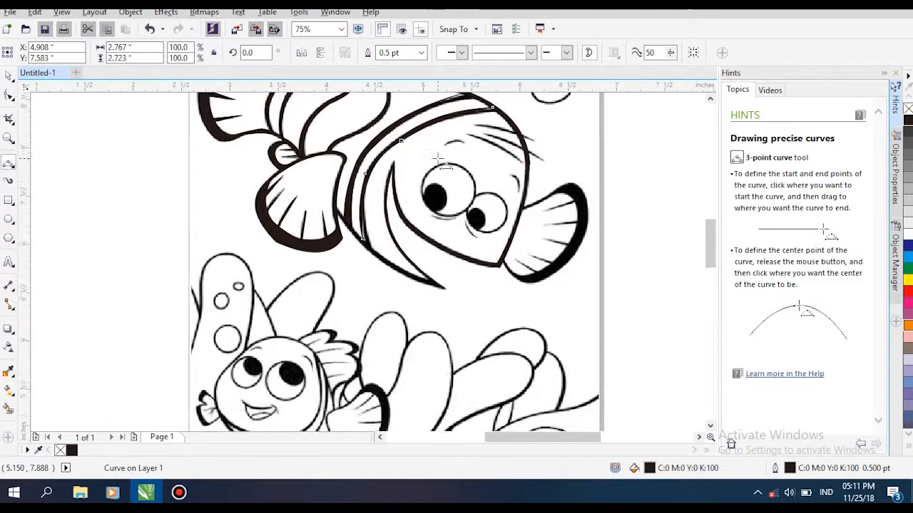
# Trace the belly line from the cheek's lower tip up to the side fin as a closed black shape
pyautogui.scroll(1, 436, 214)
pyautogui.moveTo(441, 387); pyautogui.dragTo(234, 195)
pyautogui.click(342, 306)
pyautogui.click(320, 298)
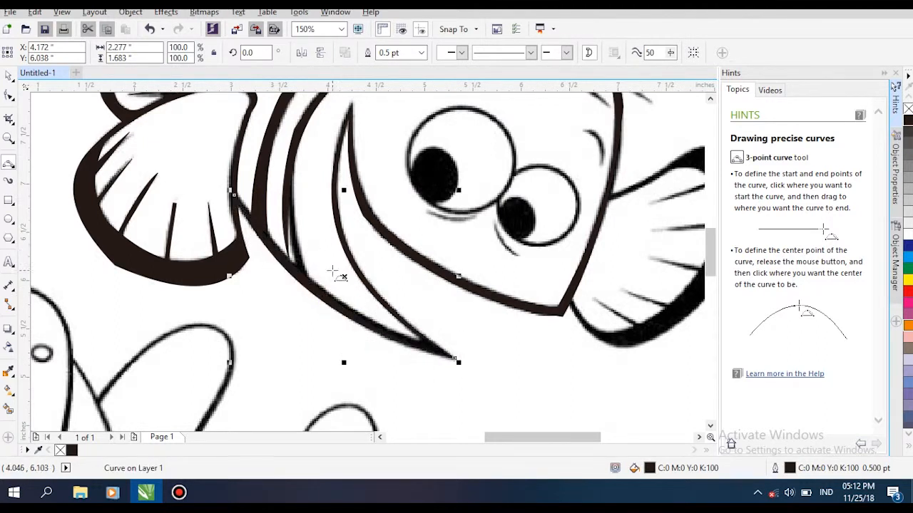
# Trace the dark wedge at the cheek crescent's lower tip as a closed black shape and set its outline width to None
pyautogui.scroll(1, 339, 276)
pyautogui.moveTo(311, 272); pyautogui.dragTo(492, 346)
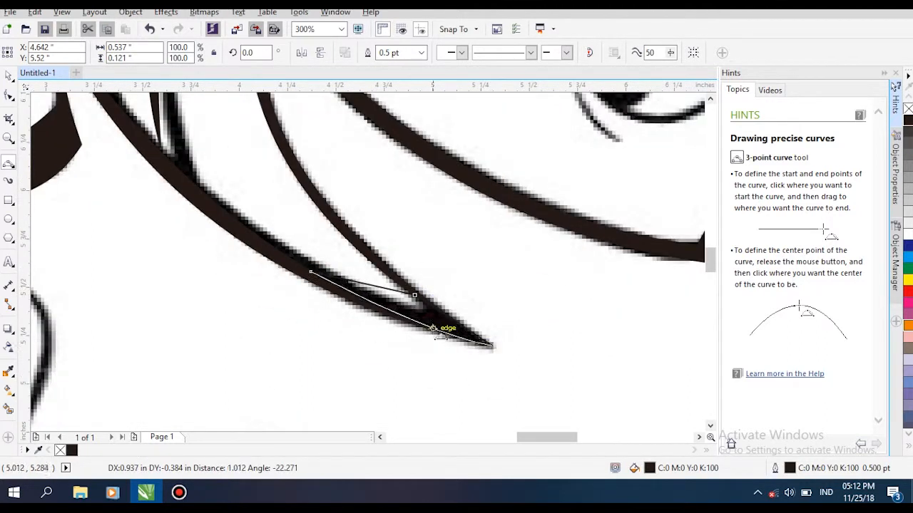
pyautogui.click(464, 321)
pyautogui.scroll(-2, 445, 310)
pyautogui.scroll(1, 428, 378)
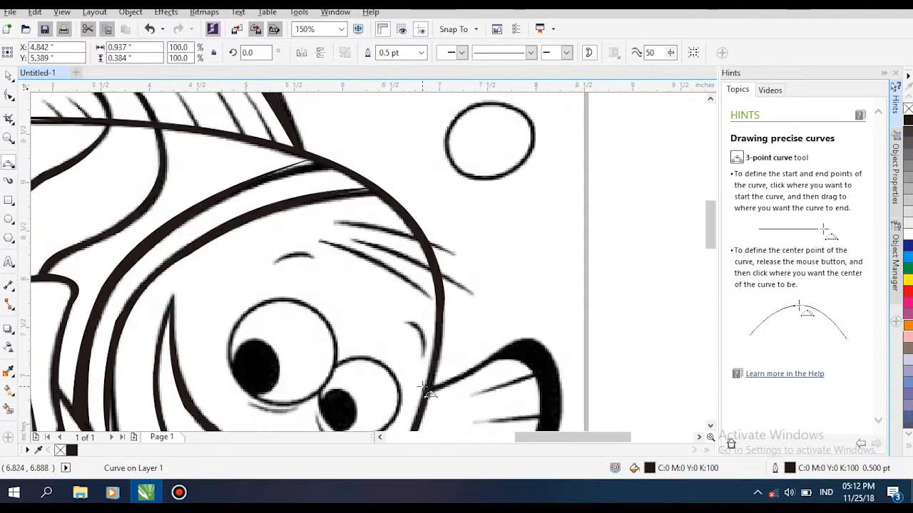
pyautogui.moveTo(422, 387); pyautogui.dragTo(494, 241)
pyautogui.click(421, 54)
pyautogui.click(407, 67)
pyautogui.click(420, 53)
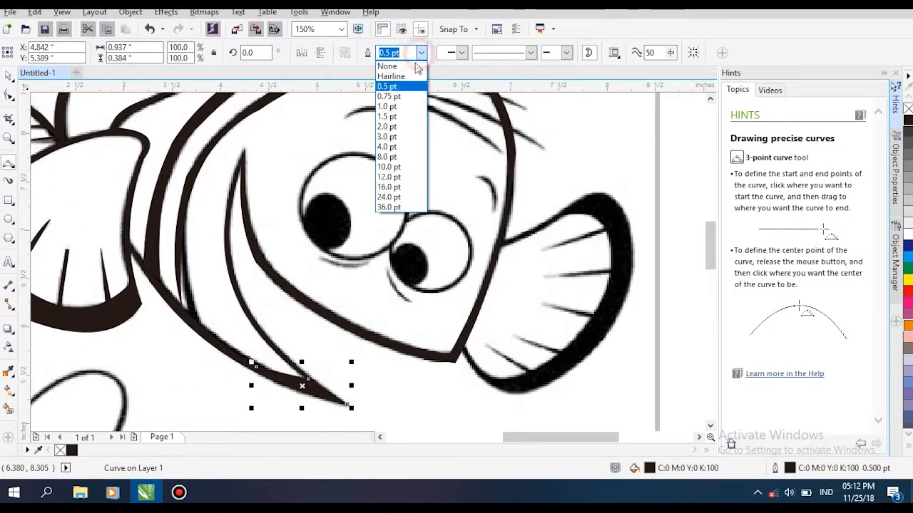
pyautogui.click(417, 67)
# Trace the short eyebrow above the larger eye as a closed black shape with outline width None
pyautogui.scroll(-1, 351, 253)
pyautogui.scroll(1, 352, 253)
pyautogui.scroll(1, 352, 253)
pyautogui.moveTo(294, 227)
pyautogui.mouseDown()
pyautogui.moveTo(333, 224)
pyautogui.moveTo(294, 228)
pyautogui.mouseUp()
pyautogui.click(313, 220)
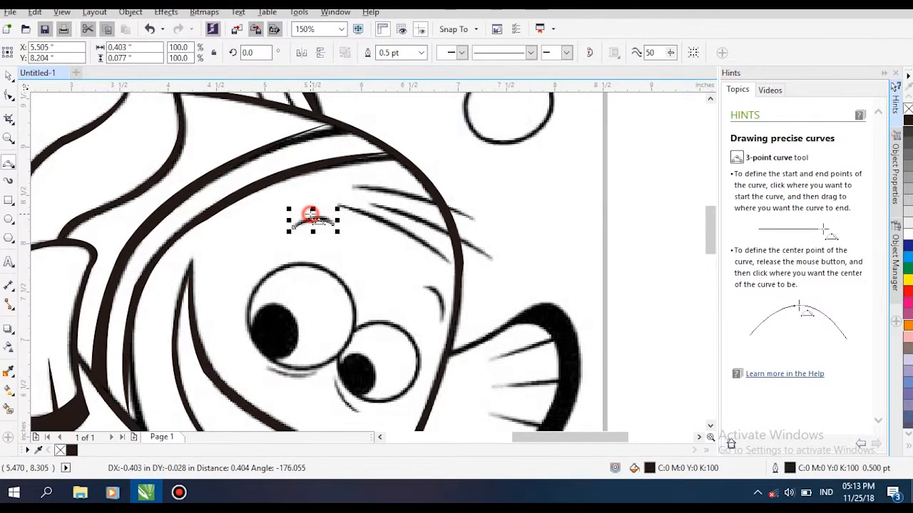
pyautogui.click(312, 214)
pyautogui.click(421, 53)
pyautogui.click(407, 67)
# Trace the uppermost forehead line across the head contour as a closed black shape with outline width None
pyautogui.moveTo(355, 187)
pyautogui.mouseDown()
pyautogui.moveTo(474, 220)
pyautogui.moveTo(355, 187)
pyautogui.mouseUp()
pyautogui.click(462, 212)
pyautogui.click(458, 205)
pyautogui.click(421, 53)
pyautogui.click(418, 66)
pyautogui.scroll(1, 431, 168)
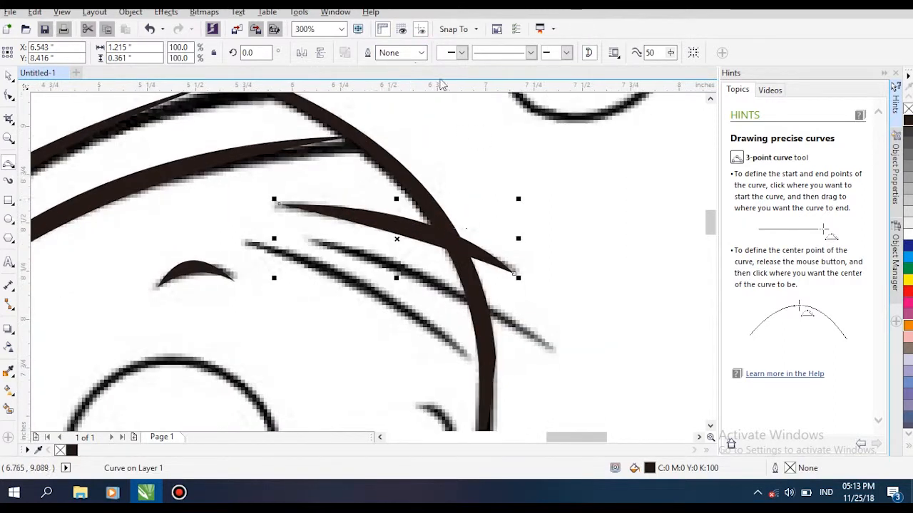
# Trace the middle forehead line that crosses the head contour as a thin closed black shape
pyautogui.scroll(-1, 431, 168)
pyautogui.scroll(1, 420, 254)
pyautogui.moveTo(321, 154); pyautogui.dragTo(345, 174)
pyautogui.click(479, 203)
pyautogui.scroll(1, 567, 270)
pyautogui.scroll(-1, 596, 294)
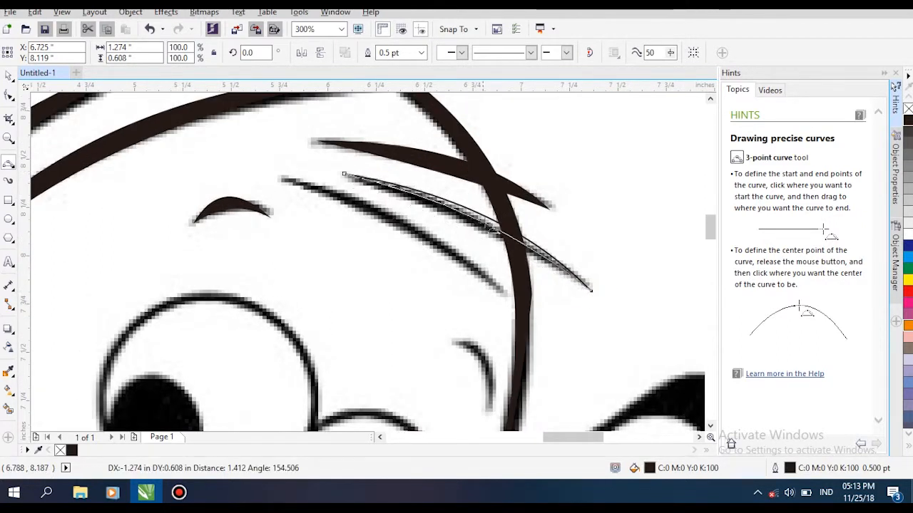
pyautogui.click(502, 229)
# Trace the lowest forehead line, ending just inside the head contour, as a closed black shape
pyautogui.scroll(1, 499, 227)
pyautogui.scroll(-1, 460, 123)
pyautogui.moveTo(261, 122)
pyautogui.mouseDown()
pyautogui.moveTo(486, 240)
pyautogui.moveTo(261, 122)
pyautogui.mouseUp()
pyautogui.click(408, 183)
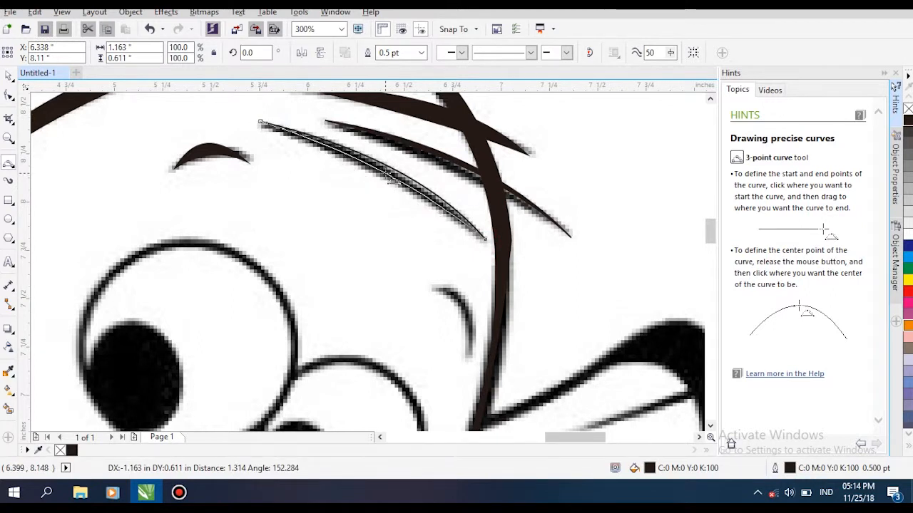
pyautogui.click(394, 174)
# Trace the small brow mark above the smaller eye as a closed shape, and set the head contour's outline width to None
pyautogui.moveTo(411, 222); pyautogui.dragTo(313, 129)
pyautogui.moveTo(330, 189)
pyautogui.mouseDown()
pyautogui.moveTo(323, 119)
pyautogui.moveTo(361, 191)
pyautogui.moveTo(372, 109)
pyautogui.moveTo(326, 127)
pyautogui.mouseUp()
pyautogui.click(357, 150)
pyautogui.click(363, 142)
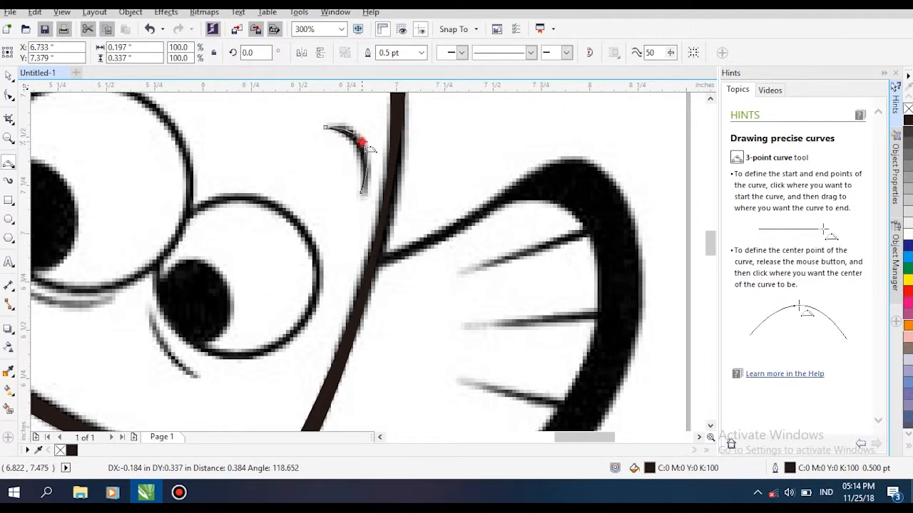
pyautogui.click(422, 52)
pyautogui.click(411, 67)
pyautogui.click(393, 174)
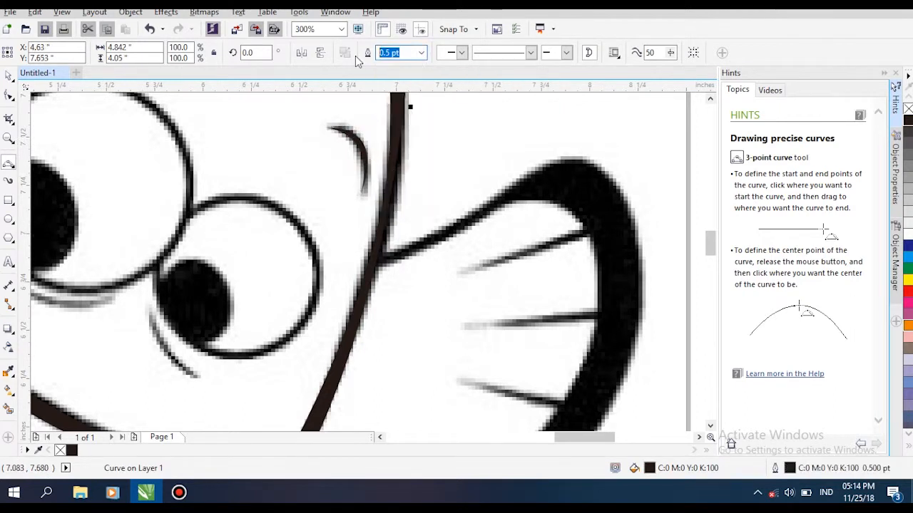
# Trace the outer edge of the fin beyond the face from the head contour around to the chin corner
pyautogui.moveTo(389, 255); pyautogui.dragTo(547, 163)
pyautogui.click(461, 215)
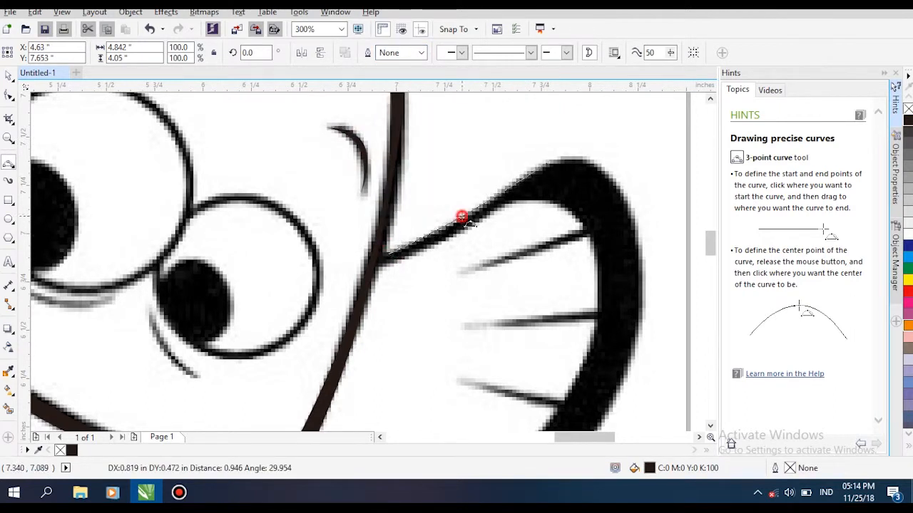
pyautogui.hscroll(1, 456, 163)
pyautogui.moveTo(448, 162); pyautogui.dragTo(517, 395)
pyautogui.click(519, 178)
pyautogui.scroll(-1, 520, 178)
pyautogui.moveTo(506, 267); pyautogui.dragTo(369, 335)
pyautogui.click(430, 348)
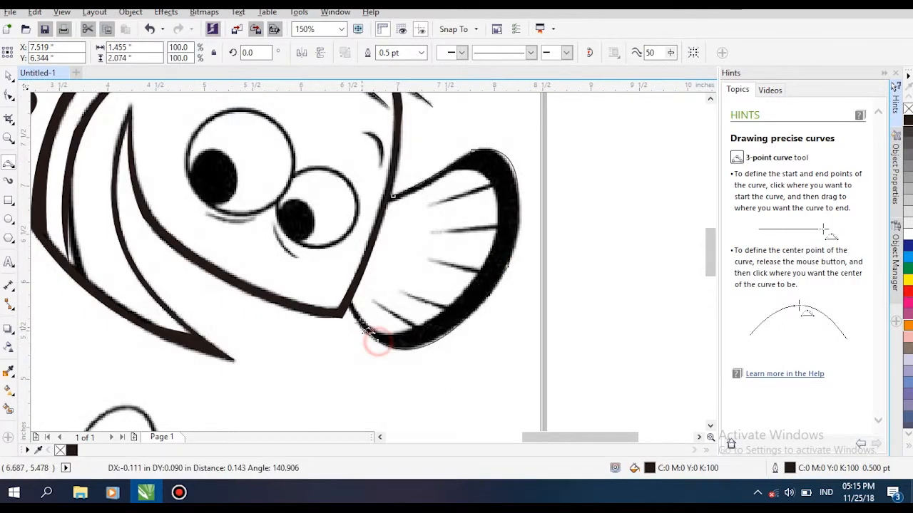
pyautogui.click(349, 324)
# Trace the fin's inner edge from the chin corner back to the head contour, closing the black shape with outline width None
pyautogui.scroll(2, 374, 313)
pyautogui.moveTo(272, 294)
pyautogui.mouseDown()
pyautogui.moveTo(284, 271)
pyautogui.moveTo(497, 400)
pyautogui.moveTo(524, 389)
pyautogui.mouseUp()
pyautogui.click(284, 271)
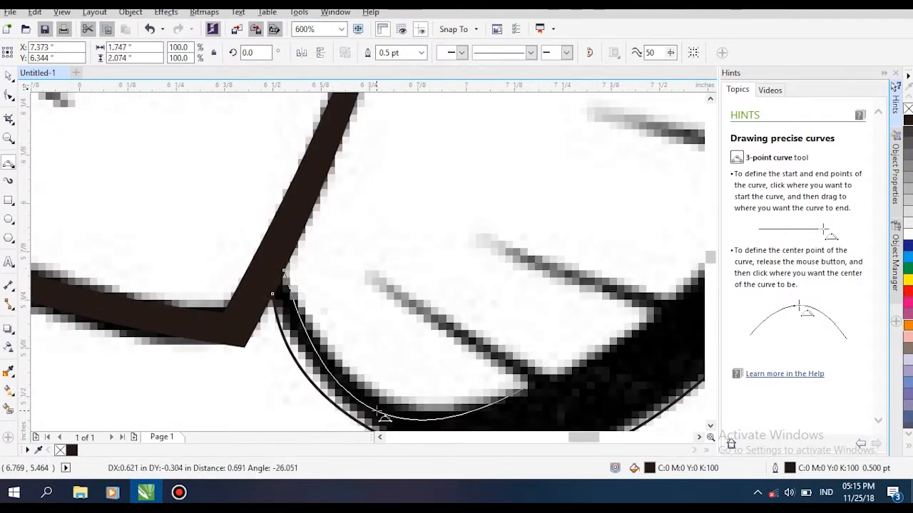
pyautogui.click(377, 411)
pyautogui.scroll(-1, 500, 315)
pyautogui.moveTo(540, 226); pyautogui.dragTo(389, 273)
pyautogui.moveTo(364, 399); pyautogui.dragTo(535, 144)
pyautogui.click(513, 263)
pyautogui.scroll(-1, 512, 260)
pyautogui.moveTo(523, 201)
pyautogui.mouseDown()
pyautogui.moveTo(466, 179)
pyautogui.moveTo(418, 197)
pyautogui.mouseUp()
pyautogui.click(501, 171)
pyautogui.click(429, 195)
pyautogui.click(421, 52)
pyautogui.click(403, 65)
pyautogui.scroll(1, 479, 143)
pyautogui.scroll(-1, 328, 131)
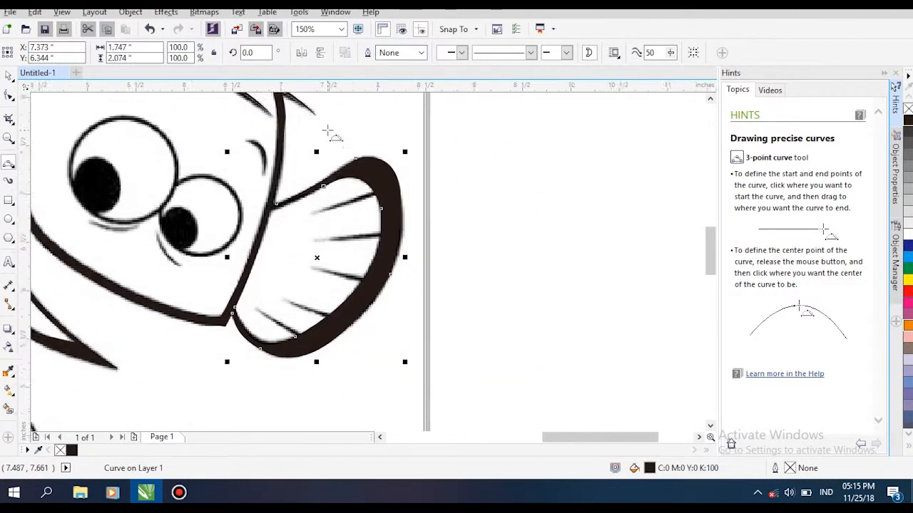
# Trace the two upper rays of the fin beyond the face as closed black wedges
pyautogui.scroll(1, 335, 271)
pyautogui.click(413, 113)
pyautogui.moveTo(291, 154)
pyautogui.mouseDown()
pyautogui.moveTo(414, 118)
pyautogui.moveTo(292, 155)
pyautogui.mouseUp()
pyautogui.click(416, 118)
pyautogui.click(295, 155)
pyautogui.moveTo(296, 208)
pyautogui.mouseDown()
pyautogui.moveTo(430, 194)
pyautogui.moveTo(425, 206)
pyautogui.moveTo(296, 207)
pyautogui.mouseUp()
pyautogui.click(429, 194)
pyautogui.click(425, 207)
pyautogui.click(298, 206)
# Trace the three lower rays of the fin beyond the face as closed black wedges
pyautogui.moveTo(350, 199); pyautogui.dragTo(365, 87)
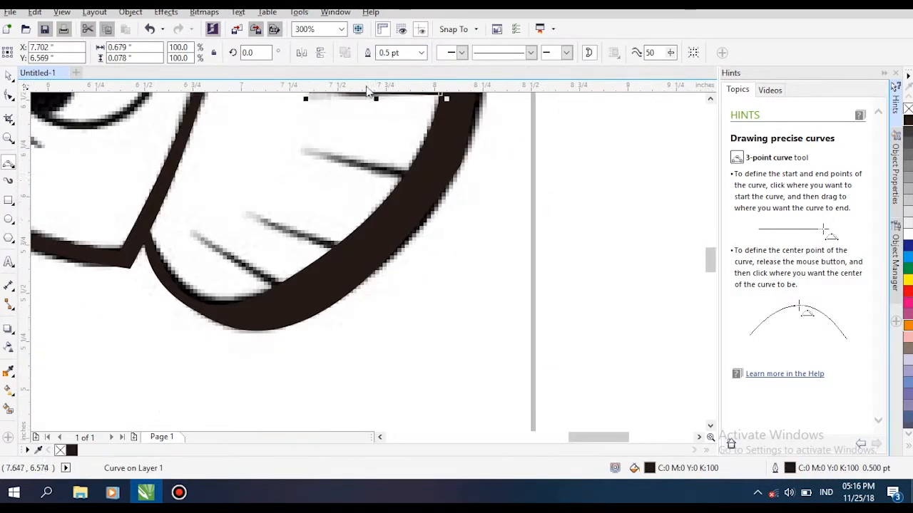
pyautogui.click(294, 149)
pyautogui.moveTo(347, 164); pyautogui.dragTo(403, 171)
pyautogui.click(401, 180)
pyautogui.click(402, 172)
pyautogui.moveTo(240, 216); pyautogui.dragTo(337, 244)
pyautogui.moveTo(191, 229)
pyautogui.mouseDown()
pyautogui.moveTo(282, 282)
pyautogui.moveTo(270, 289)
pyautogui.moveTo(191, 229)
pyautogui.mouseUp()
pyautogui.click(283, 282)
pyautogui.click(270, 288)
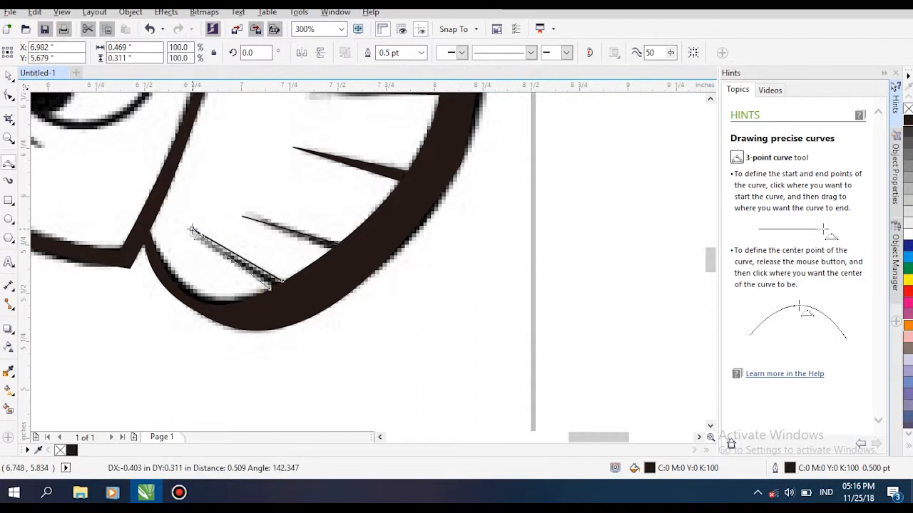
pyautogui.click(191, 229)
# Trace the curved stripe that ends the small rear part of the dorsal fin as a closed black shape
pyautogui.scroll(-2, 291, 178)
pyautogui.moveTo(291, 178); pyautogui.dragTo(396, 253)
pyautogui.moveTo(305, 112); pyautogui.dragTo(306, 283)
pyautogui.scroll(1, 305, 283)
pyautogui.moveTo(161, 181)
pyautogui.mouseDown()
pyautogui.moveTo(283, 191)
pyautogui.moveTo(310, 242)
pyautogui.mouseUp()
pyautogui.click(264, 225)
pyautogui.click(267, 213)
pyautogui.click(298, 208)
# Trace the curved stripe from the dorsal fin's notch down to the back line as a closed black shape
pyautogui.moveTo(268, 183); pyautogui.dragTo(322, 184)
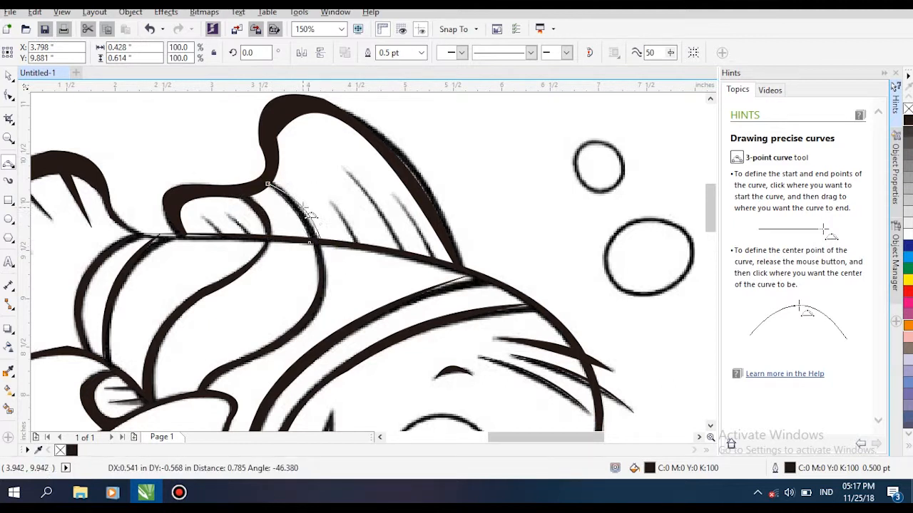
pyautogui.click(304, 207)
pyautogui.moveTo(321, 238); pyautogui.dragTo(309, 243)
pyautogui.click(314, 241)
# Trace the three rays in the large part of the dorsal fin as closed black wedges
pyautogui.moveTo(332, 201); pyautogui.dragTo(361, 246)
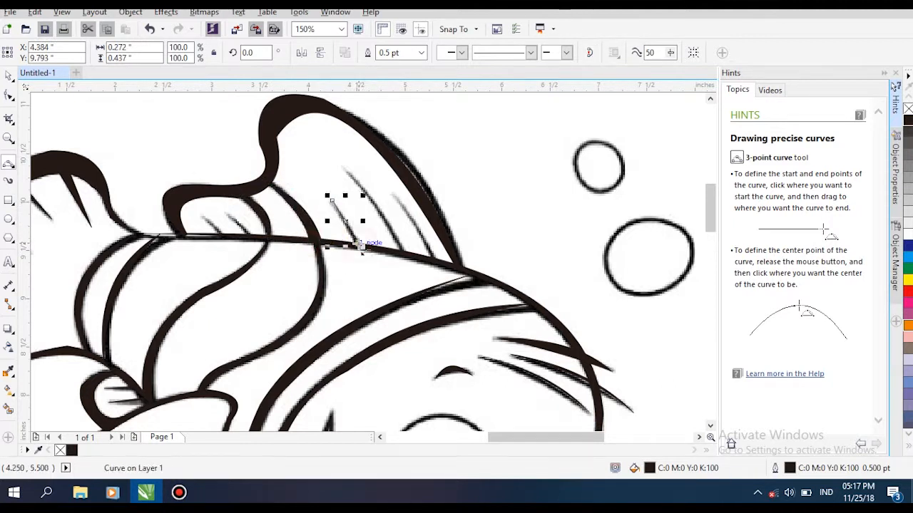
pyautogui.click(351, 244)
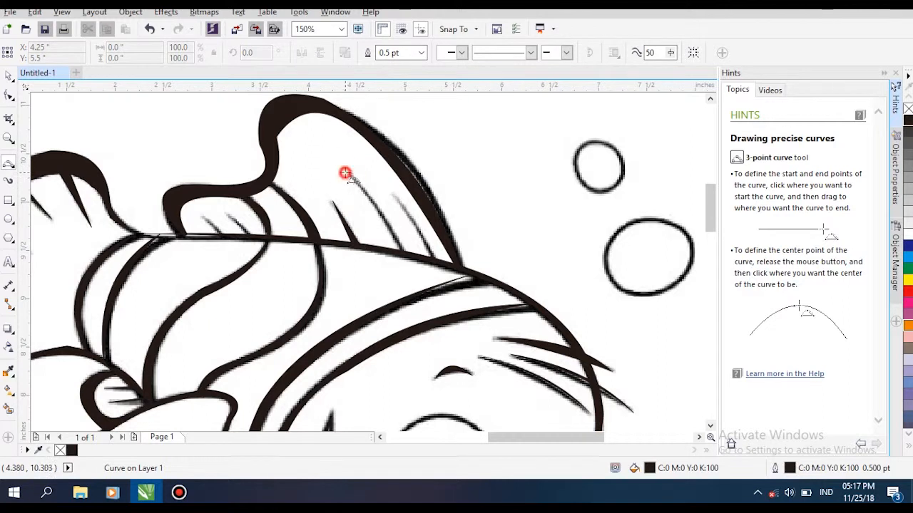
pyautogui.click(375, 196)
pyautogui.click(402, 249)
pyautogui.moveTo(407, 251); pyautogui.dragTo(348, 173)
pyautogui.click(374, 208)
pyautogui.moveTo(395, 198)
pyautogui.mouseDown()
pyautogui.moveTo(434, 255)
pyautogui.moveTo(396, 198)
pyautogui.mouseUp()
pyautogui.click(415, 220)
pyautogui.click(421, 225)
pyautogui.scroll(-1, 432, 227)
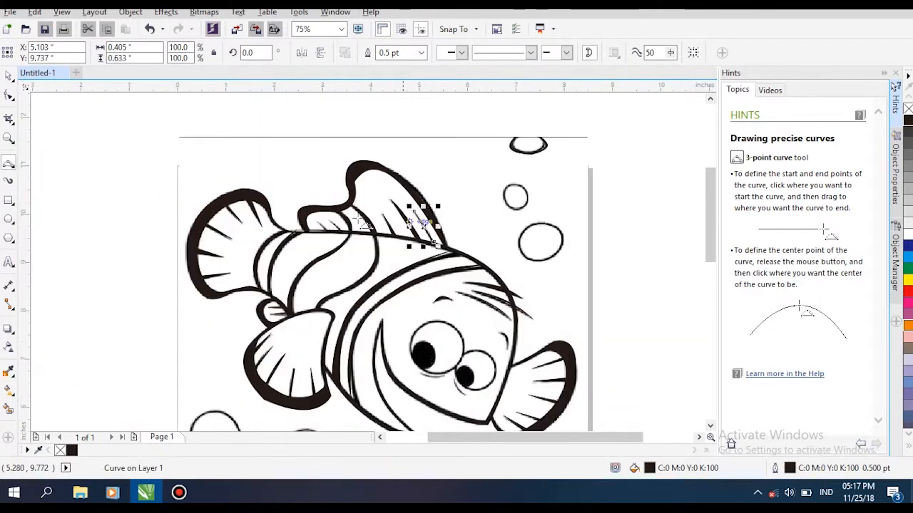
# Trace the two short rays in the small rear part of the dorsal fin as closed black shapes
pyautogui.scroll(2, 327, 215)
pyautogui.click(306, 265)
pyautogui.moveTo(288, 249); pyautogui.dragTo(323, 282)
pyautogui.click(311, 266)
pyautogui.click(326, 283)
pyautogui.moveTo(341, 240); pyautogui.dragTo(389, 283)
pyautogui.click(365, 261)
pyautogui.moveTo(389, 283); pyautogui.dragTo(372, 283)
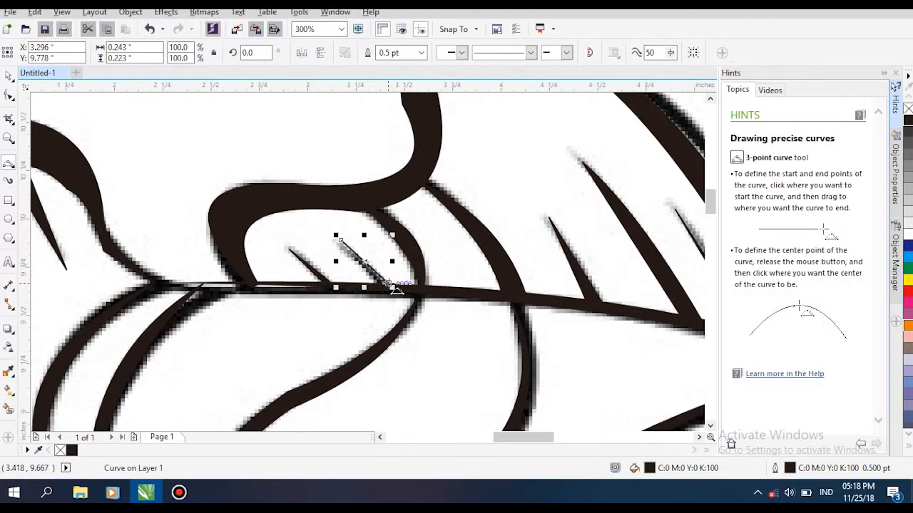
pyautogui.click(357, 261)
pyautogui.scroll(-1, 381, 189)
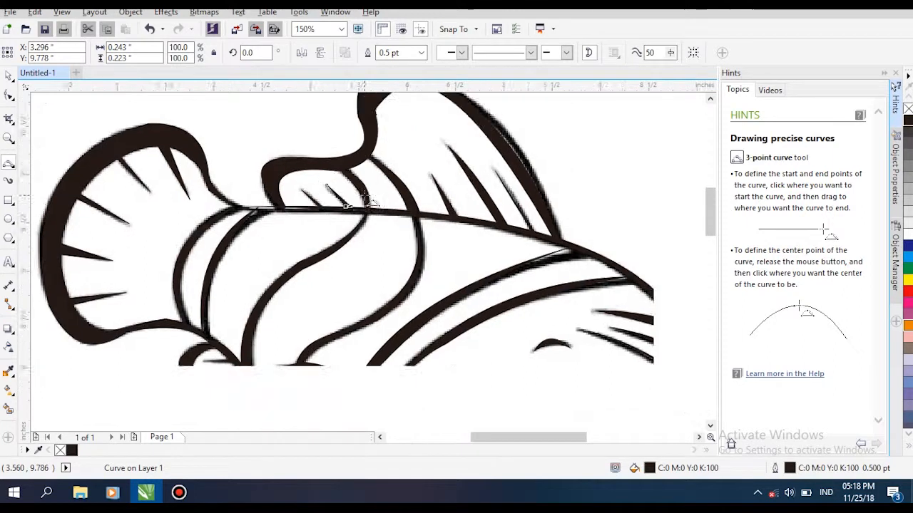
# Trace the creases under both eyes as closed black shapes, and set the smaller eye's crease to outline width None
pyautogui.scroll(1, 415, 285)
pyautogui.moveTo(318, 184); pyautogui.dragTo(372, 253)
pyautogui.click(343, 235)
pyautogui.moveTo(189, 162); pyautogui.dragTo(282, 174)
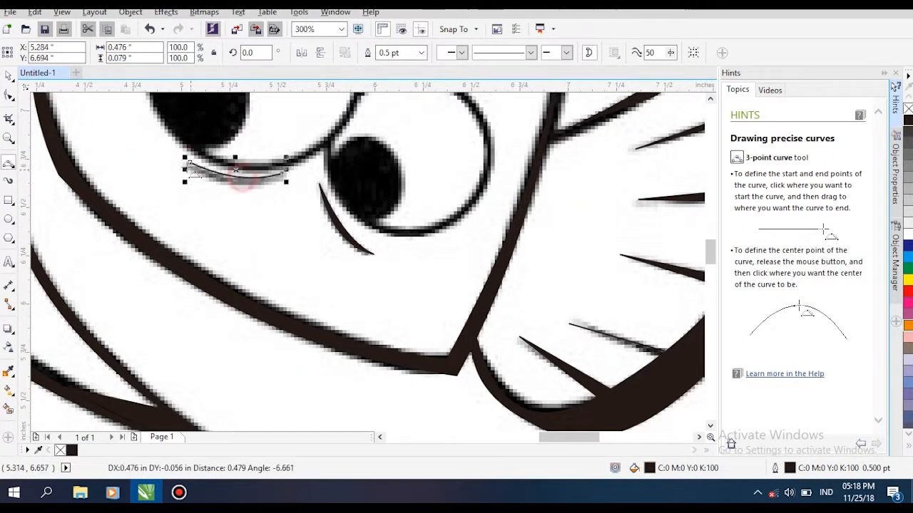
pyautogui.click(234, 187)
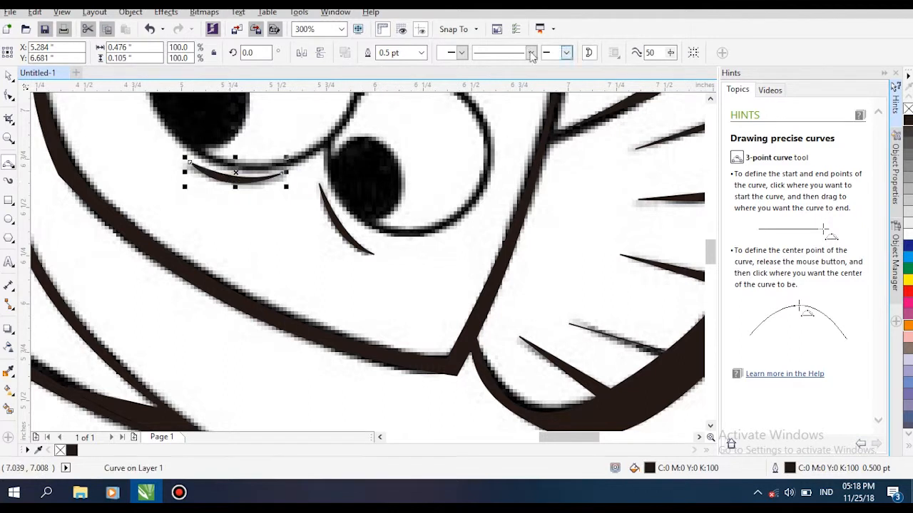
pyautogui.click(328, 215)
pyautogui.click(421, 53)
pyautogui.click(418, 66)
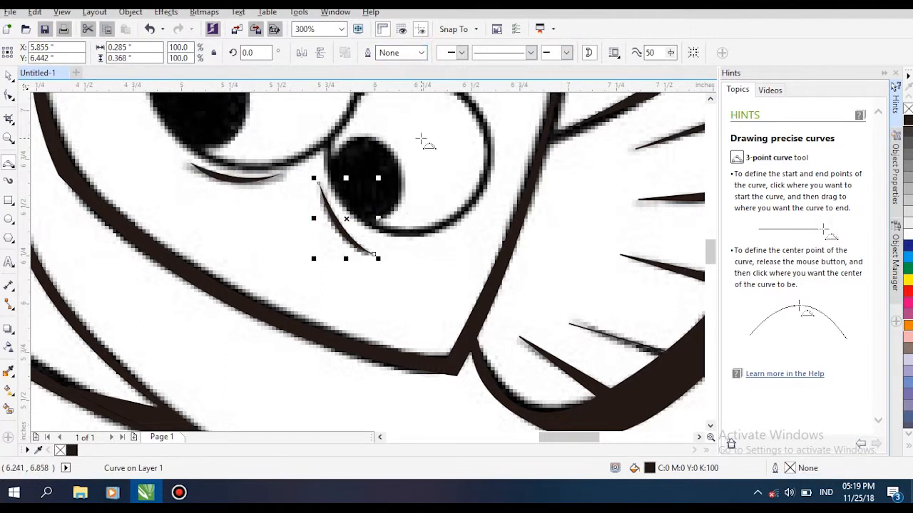
# Trace the larger eye's ring with outer and inner curves around the open part, closing it as a black shape
pyautogui.scroll(-3, 430, 156)
pyautogui.scroll(3, 456, 184)
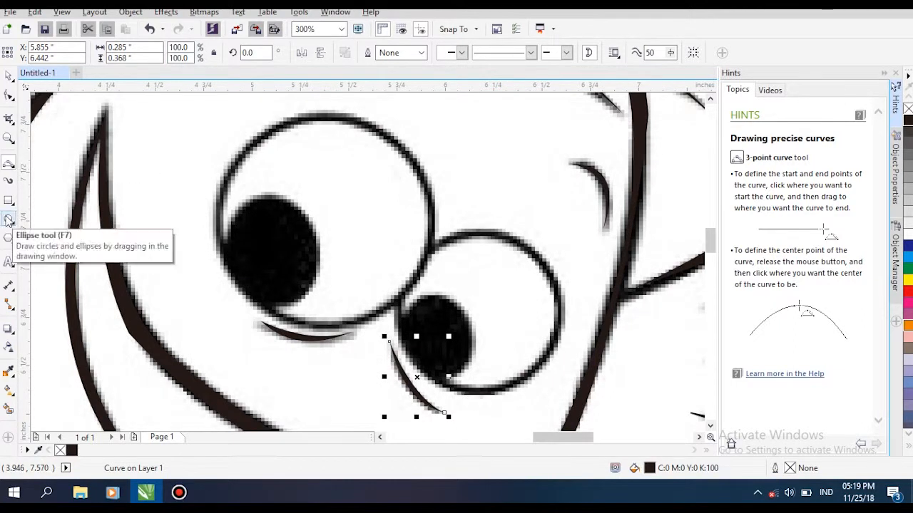
pyautogui.moveTo(359, 128)
pyautogui.mouseDown()
pyautogui.moveTo(221, 242)
pyautogui.moveTo(270, 124)
pyautogui.moveTo(437, 181)
pyautogui.moveTo(271, 309)
pyautogui.mouseUp()
pyautogui.click(270, 147)
pyautogui.click(216, 189)
pyautogui.click(379, 121)
pyautogui.click(392, 305)
pyautogui.click(272, 310)
pyautogui.moveTo(413, 264); pyautogui.dragTo(384, 130)
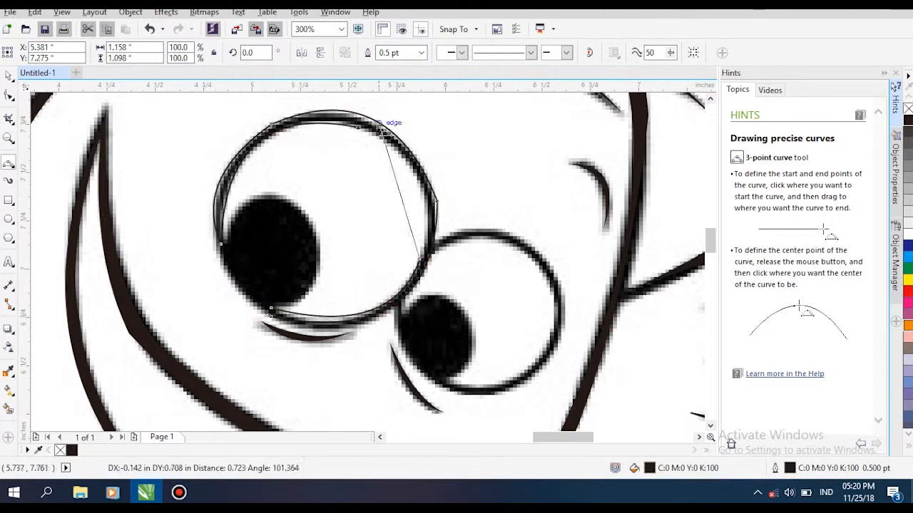
pyautogui.click(422, 179)
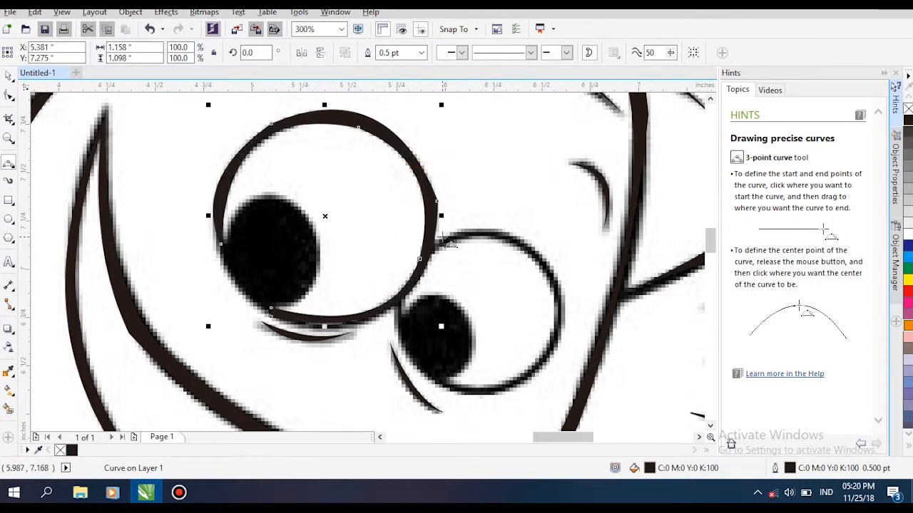
# Trace the smaller eye's ring from the larger eye around to below its pupil as a closed black shape
pyautogui.moveTo(429, 254)
pyautogui.mouseDown()
pyautogui.moveTo(552, 342)
pyautogui.moveTo(442, 378)
pyautogui.moveTo(522, 388)
pyautogui.moveTo(592, 291)
pyautogui.moveTo(552, 263)
pyautogui.moveTo(430, 255)
pyautogui.mouseUp()
pyautogui.click(521, 251)
pyautogui.click(510, 383)
pyautogui.click(481, 398)
pyautogui.click(560, 340)
pyautogui.click(498, 232)
# Trace the missing rim of the smaller eye alongside its pupil as a closed black shape
pyautogui.scroll(-2, 439, 275)
pyautogui.scroll(1, 424, 278)
pyautogui.moveTo(380, 170)
pyautogui.mouseDown()
pyautogui.moveTo(461, 328)
pyautogui.moveTo(383, 159)
pyautogui.moveTo(380, 169)
pyautogui.mouseUp()
pyautogui.click(394, 257)
pyautogui.click(388, 263)
pyautogui.scroll(-1, 555, 281)
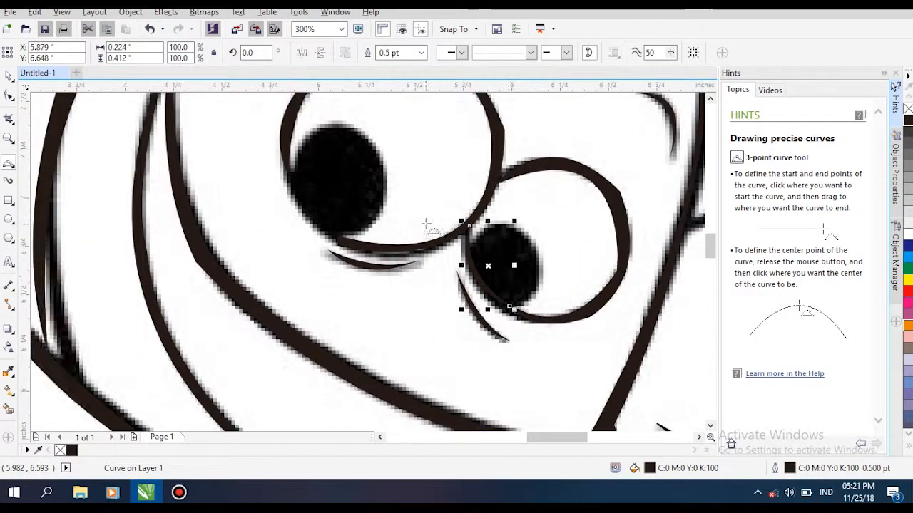
# Trace the missing lower rim of the larger eye alongside its pupil as a closed black shape
pyautogui.scroll(1, 310, 171)
pyautogui.click(309, 246)
pyautogui.moveTo(266, 157)
pyautogui.mouseDown()
pyautogui.moveTo(343, 288)
pyautogui.moveTo(330, 285)
pyautogui.moveTo(367, 305)
pyautogui.moveTo(266, 172)
pyautogui.mouseUp()
pyautogui.click(307, 247)
pyautogui.click(391, 202)
pyautogui.scroll(-1, 390, 200)
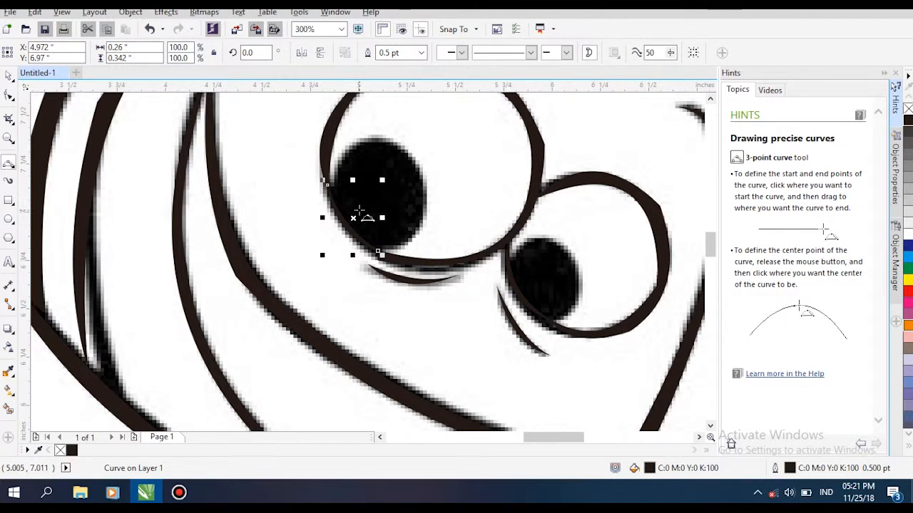
# Draw an ellipse about 0.45 by 0.52 inches over the larger eye's pupil and fill it with pure black
pyautogui.press('F7')
pyautogui.moveTo(354, 137); pyautogui.dragTo(450, 248)
pyautogui.moveTo(378, 188); pyautogui.dragTo(378, 197)
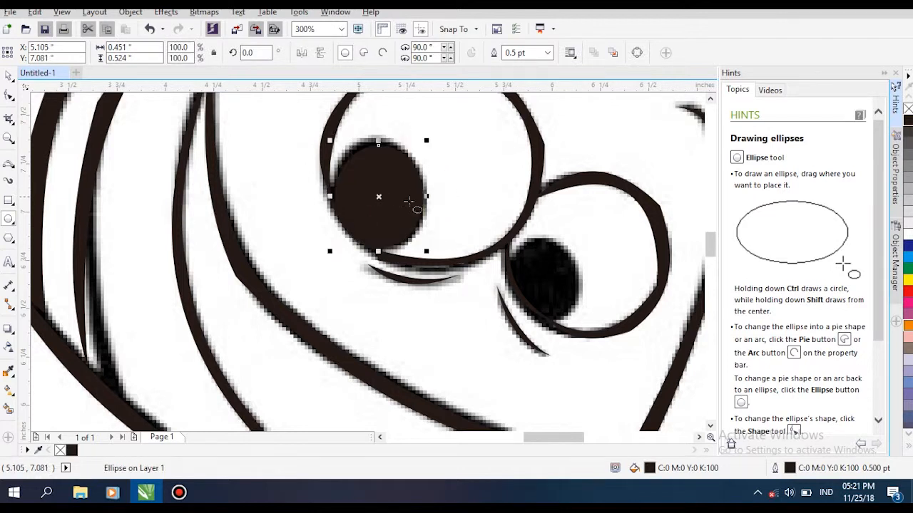
pyautogui.scroll(-2, 909, 383)
pyautogui.click(905, 419)
# Cover the smaller eye's pupil with an ellipse about 0.33 by 0.42 inches, rotated about 9 degrees, fill it pure black and deselect it
pyautogui.moveTo(543, 231)
pyautogui.mouseDown()
pyautogui.moveTo(627, 309)
pyautogui.moveTo(606, 312)
pyautogui.mouseUp()
pyautogui.moveTo(575, 272); pyautogui.dragTo(548, 279)
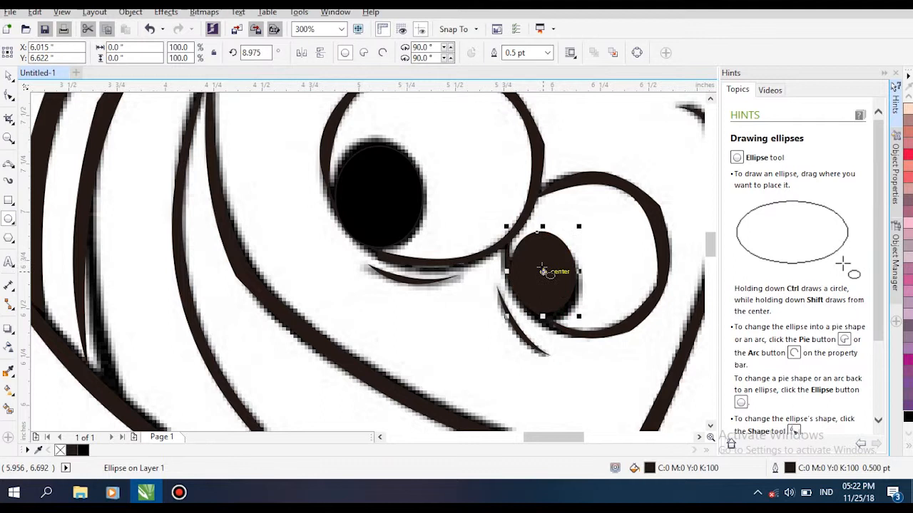
pyautogui.click(543, 273)
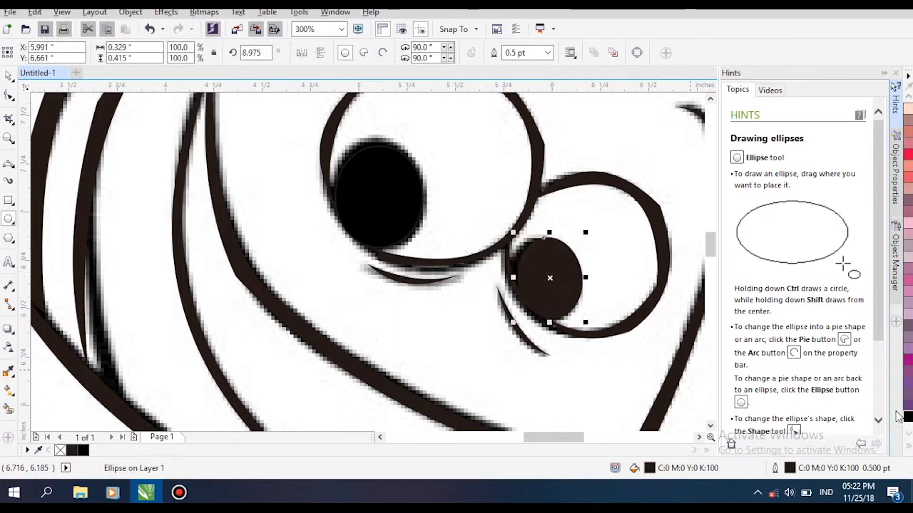
pyautogui.click(907, 417)
pyautogui.scroll(-4, 609, 316)
pyautogui.scroll(1, 442, 251)
pyautogui.click(362, 233)
pyautogui.click(9, 76)
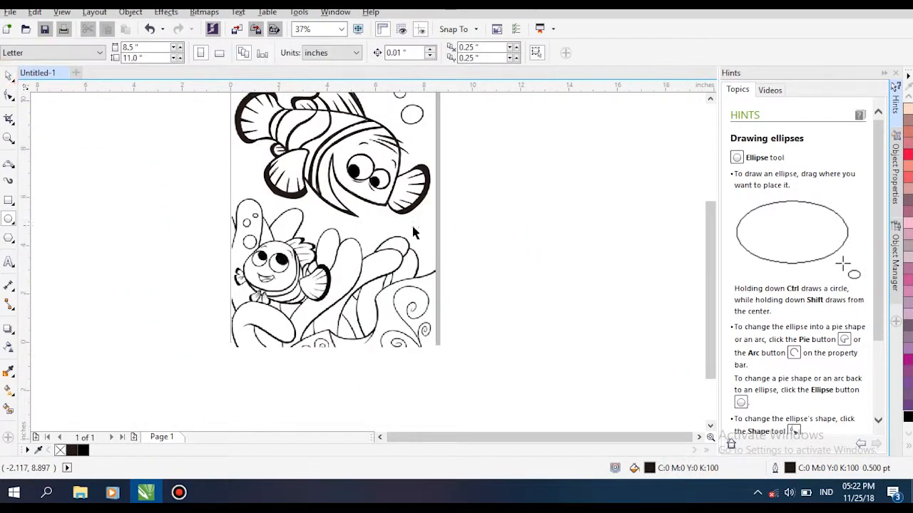